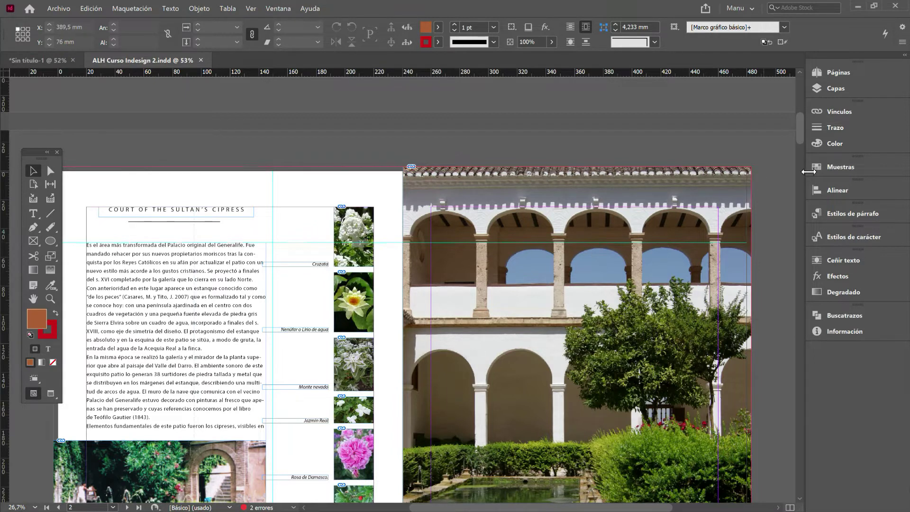
- Look at the document's paragraph style and character style lists and at the commands that show them
click(857, 212)
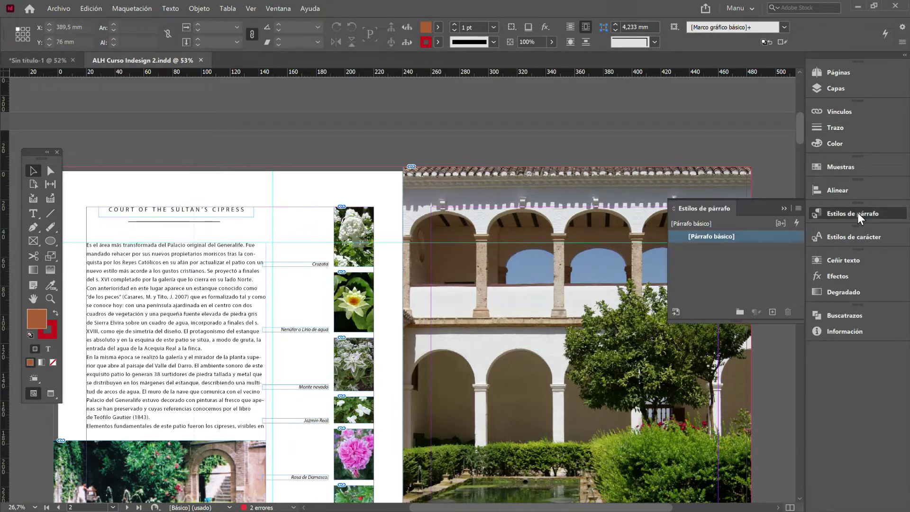
click(857, 212)
click(861, 235)
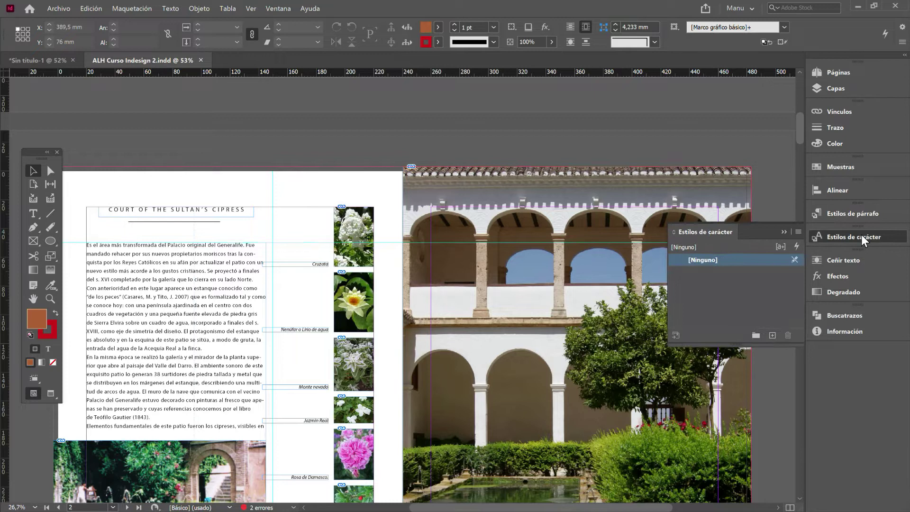
click(861, 235)
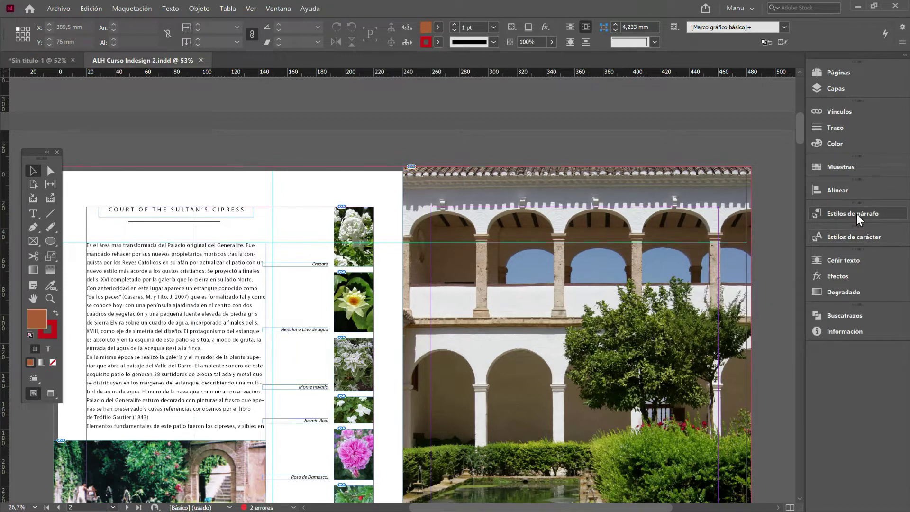
click(276, 9)
mouse_move(493, 187)
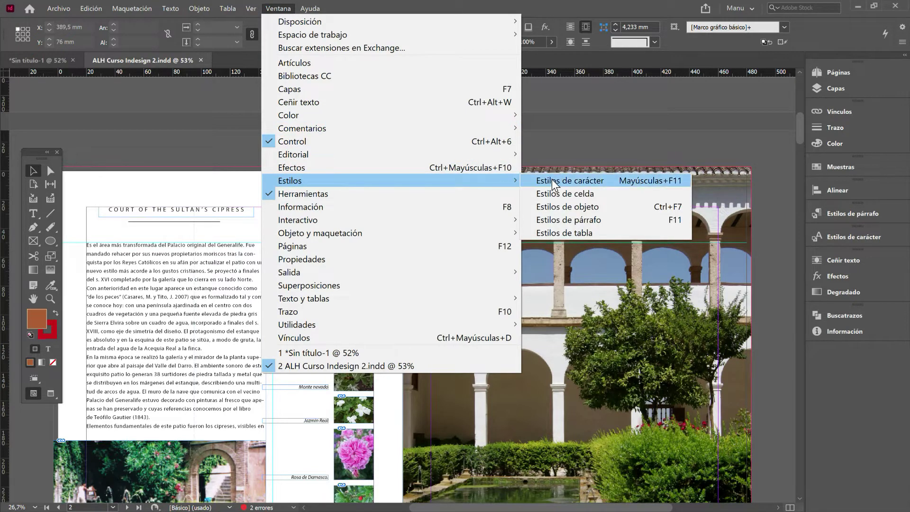
click(595, 143)
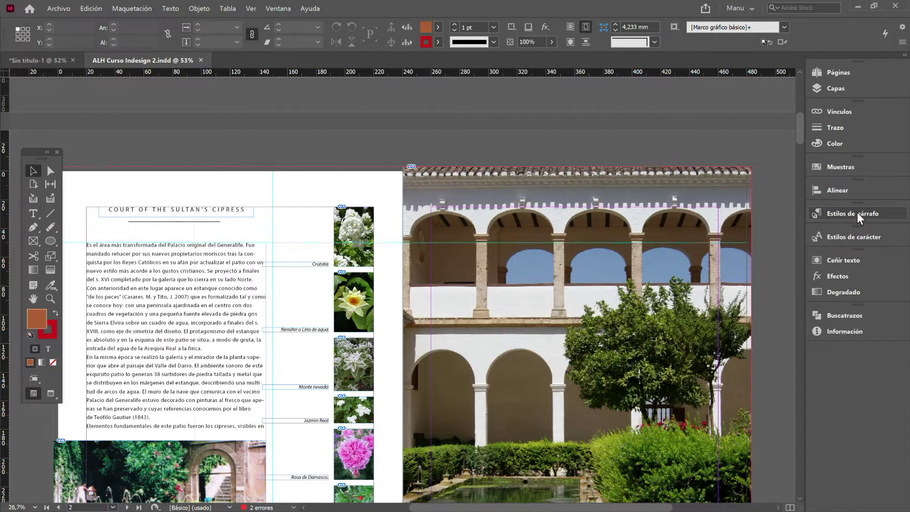
- With the Type tool active, look through the paragraph formatting controls and return to the character formatting controls
click(30, 212)
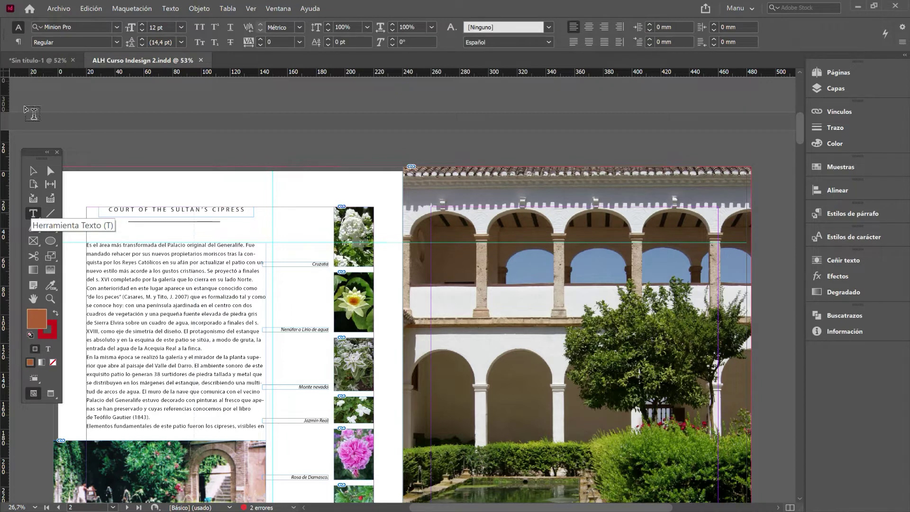
click(19, 43)
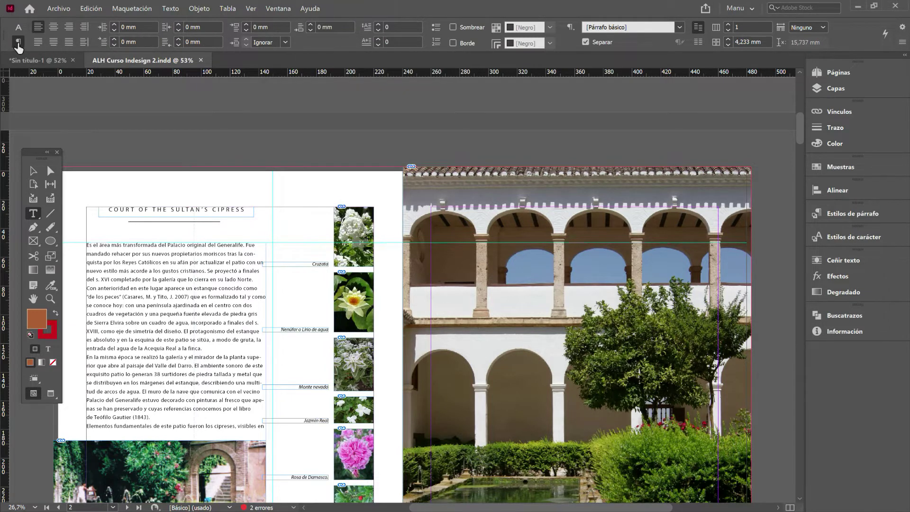
click(19, 30)
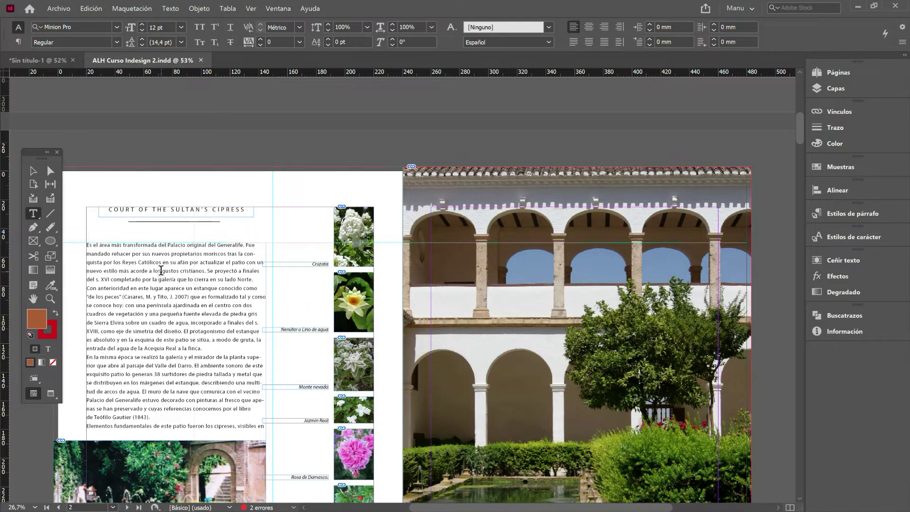
- Select the entire body text story under COURT OF THE SULTAN'S CIPRESS and examine the spreads it runs through
scroll(216, 210, down, 1)
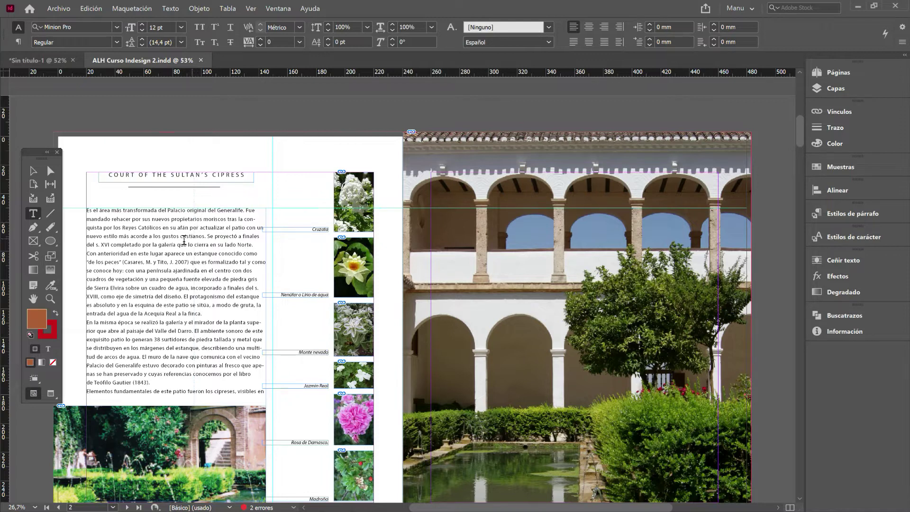
scroll(171, 240, down, 1)
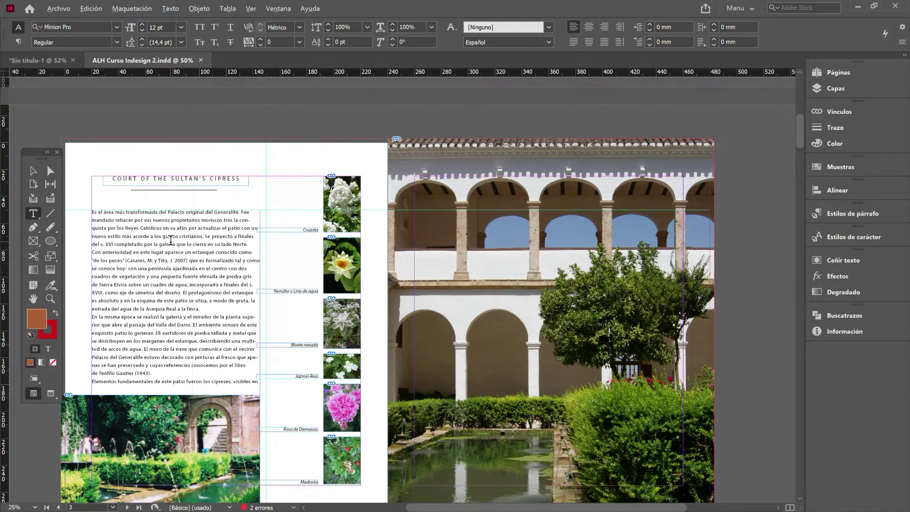
scroll(171, 241, down, 1)
click(280, 263)
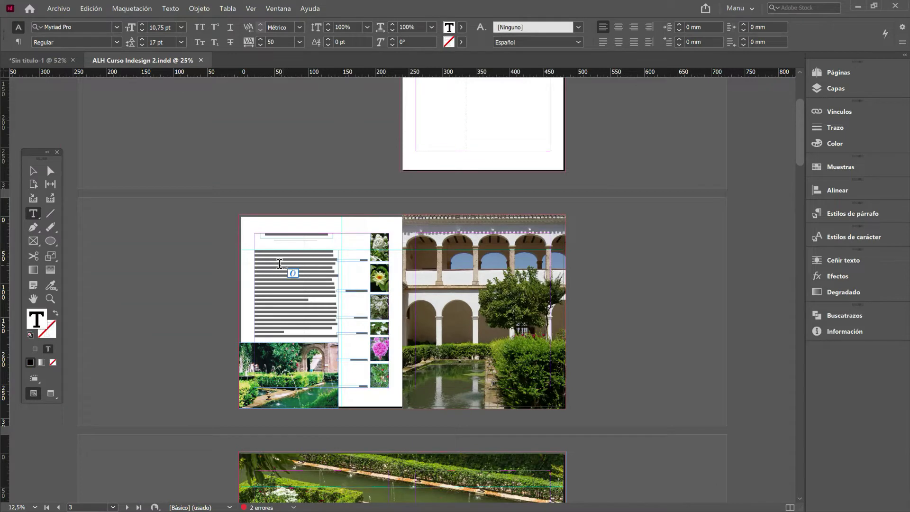
key(ctrl+a)
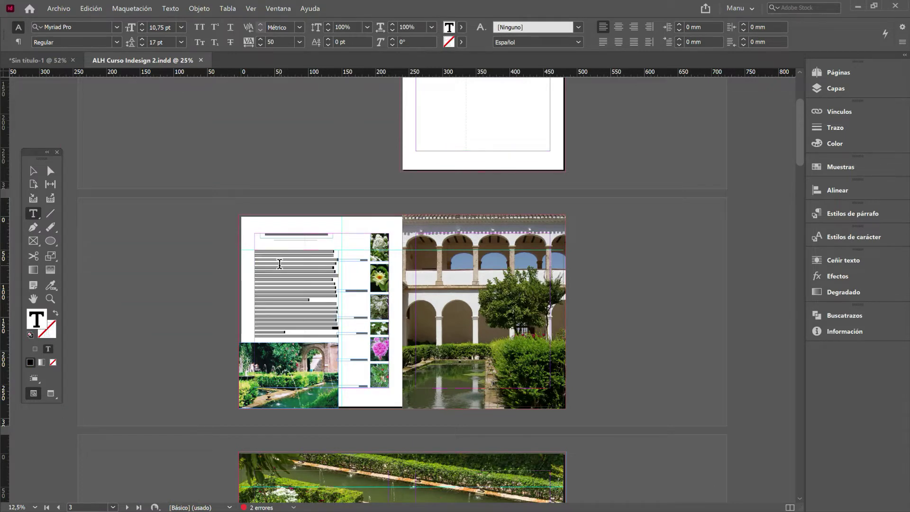
scroll(250, 262, down, 1)
scroll(252, 231, down, 2)
scroll(252, 231, down, 5)
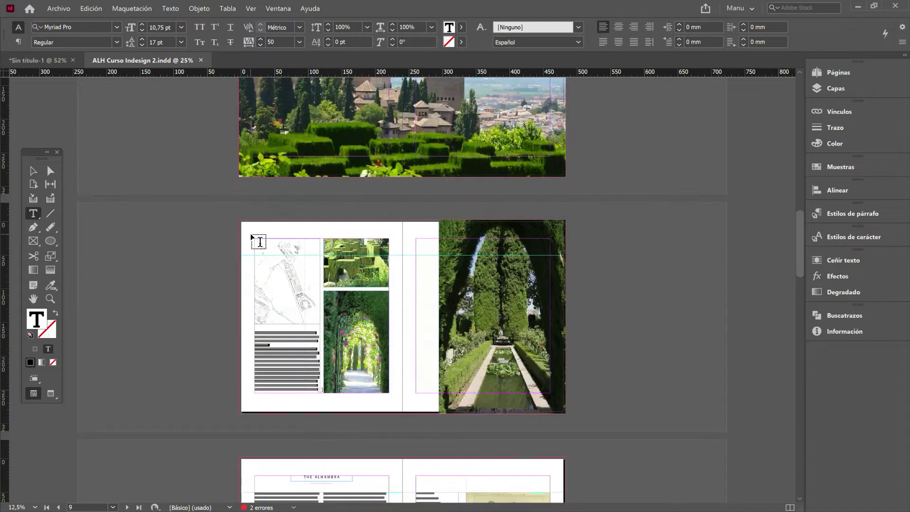
scroll(251, 233, up, 1)
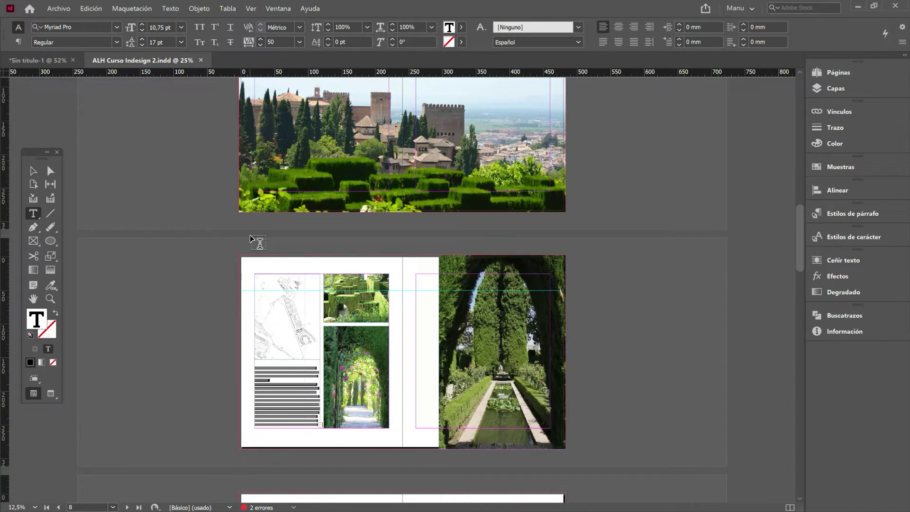
scroll(249, 235, up, 8)
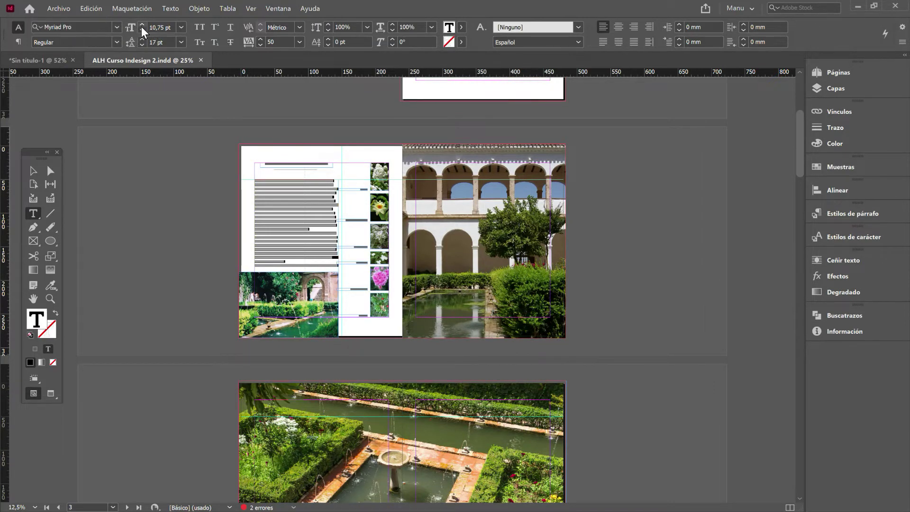
- Select the body text frame under COURT OF THE SULTAN'S CIPRESS and open the options of the [Párrafo básico] paragraph style
click(285, 227)
key(ctrl+equal)
key(Escape)
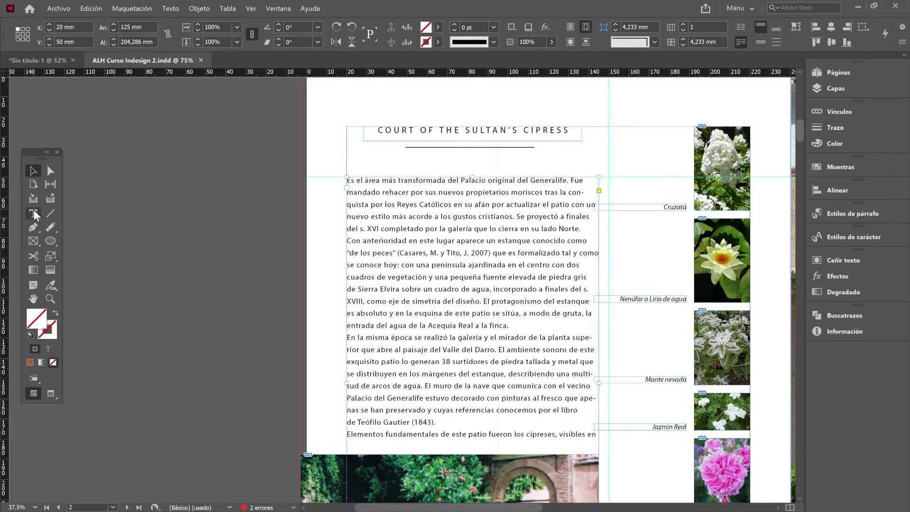
click(848, 212)
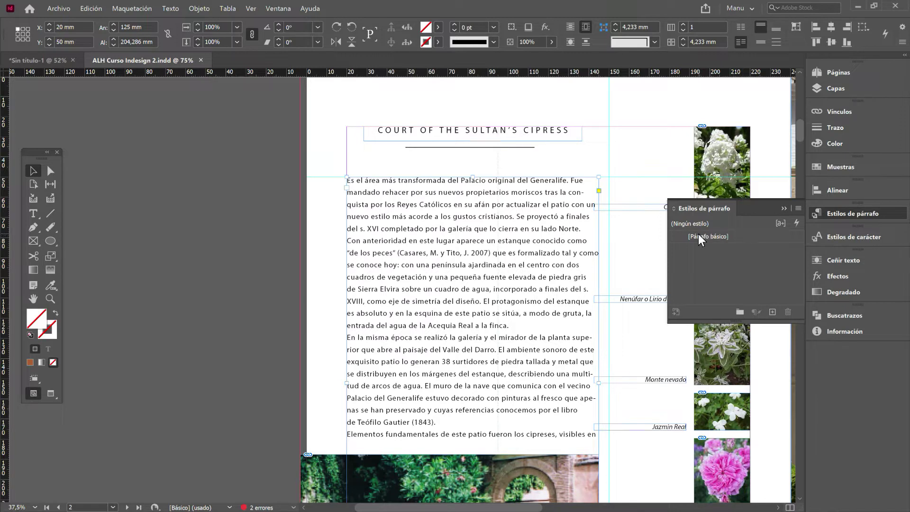
click(747, 235)
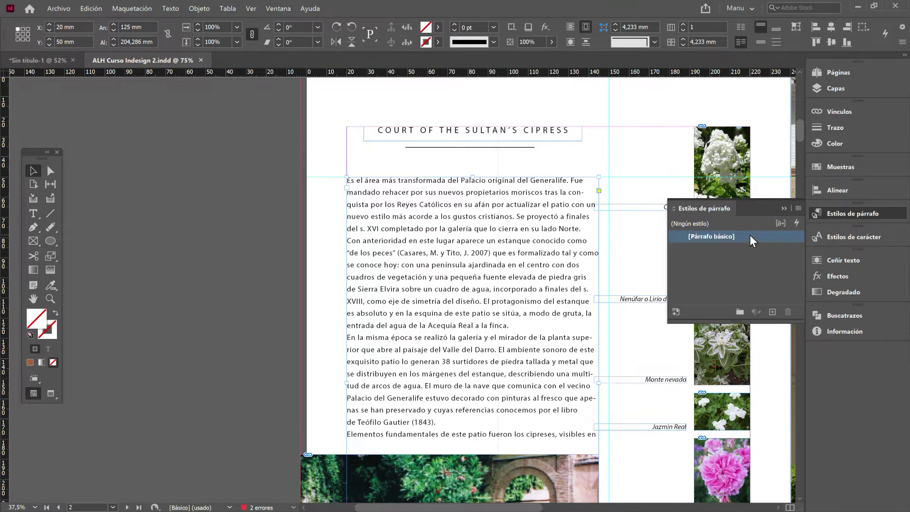
double_click(750, 235)
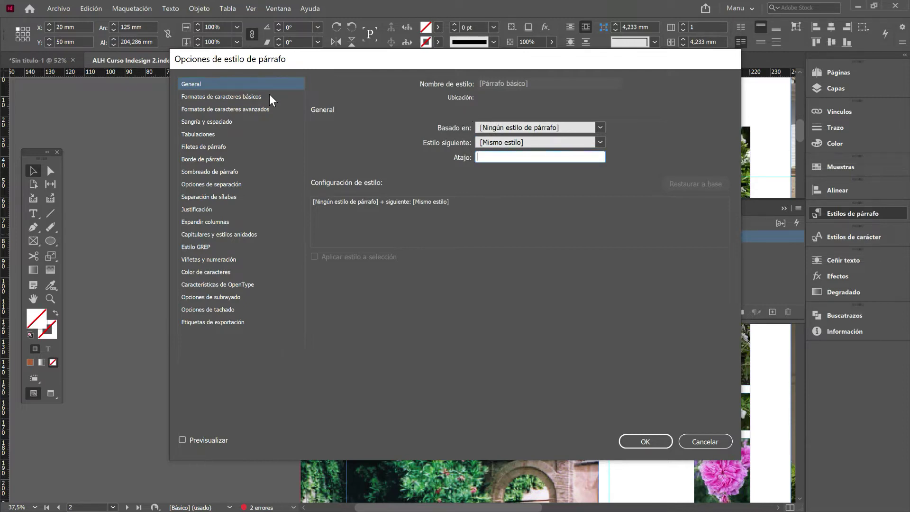
- Review the [Párrafo básico] style's character formats, indents and spacing, tabs, paragraph rules and border settings, and close its options without changes
click(235, 96)
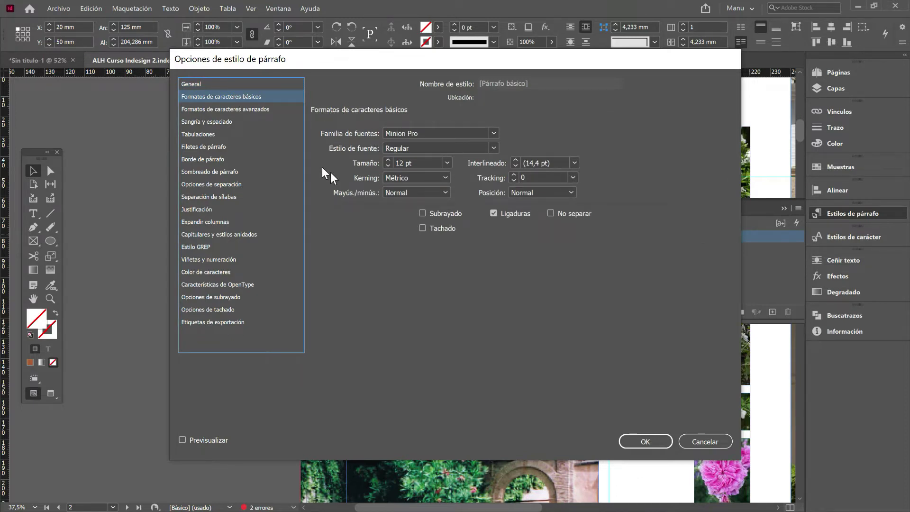
click(231, 109)
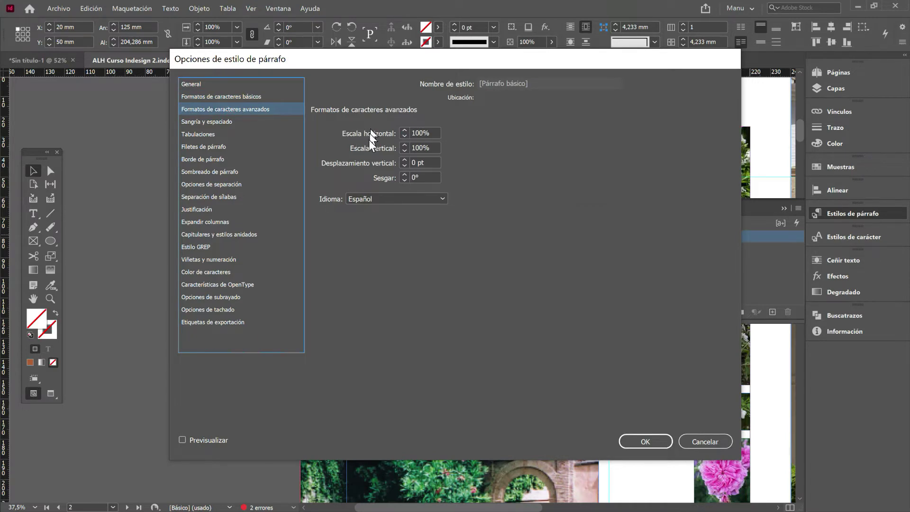
click(223, 121)
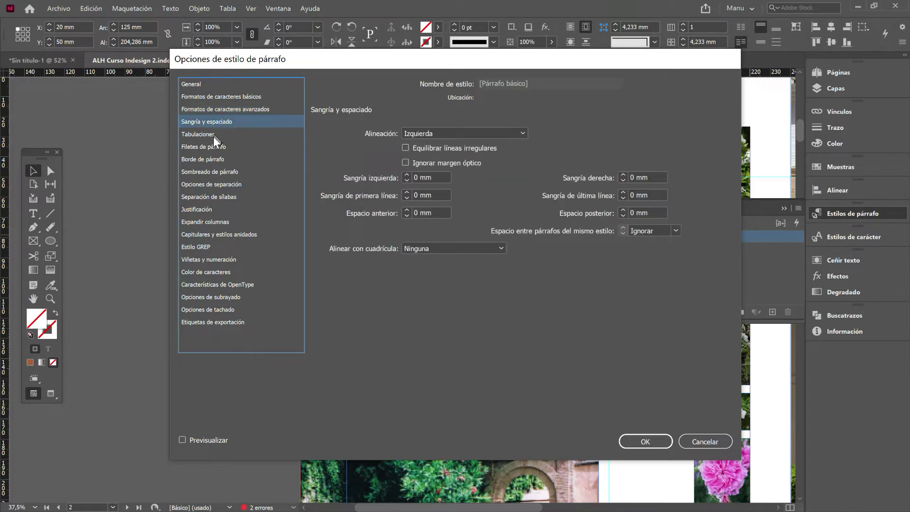
click(213, 136)
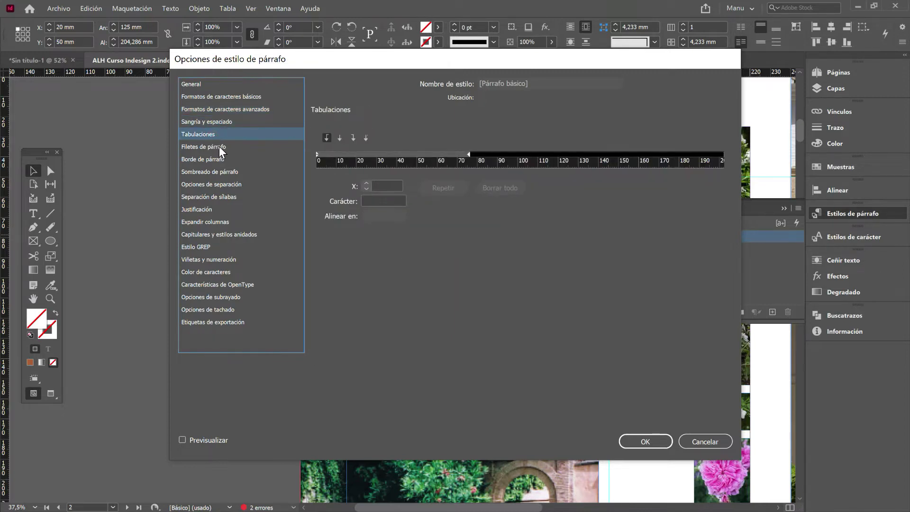
click(219, 146)
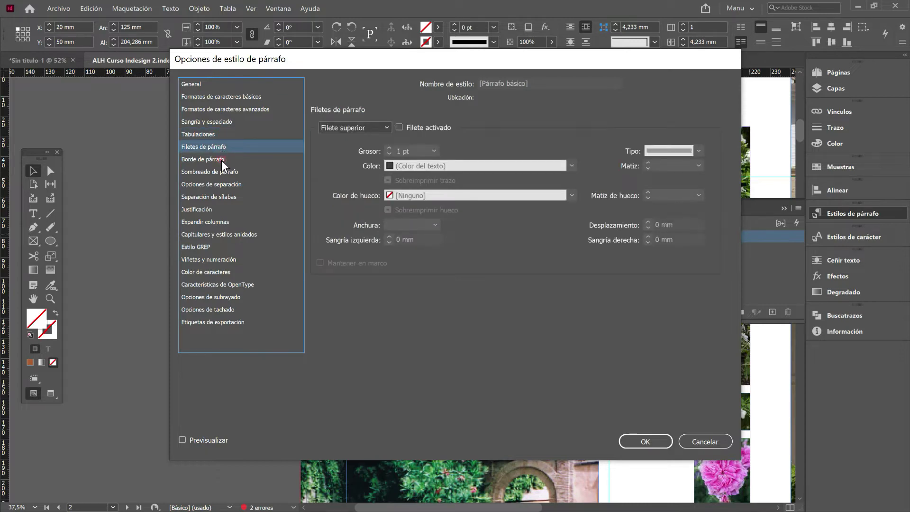
click(221, 160)
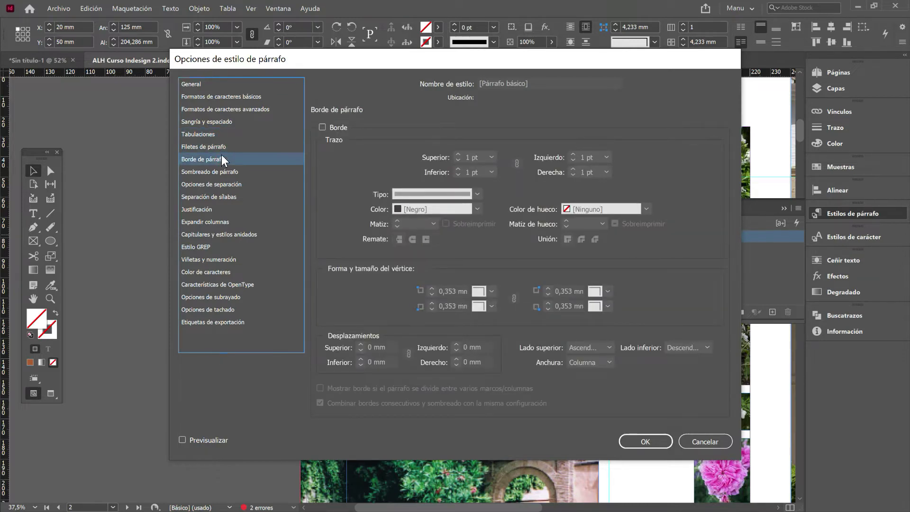
click(221, 96)
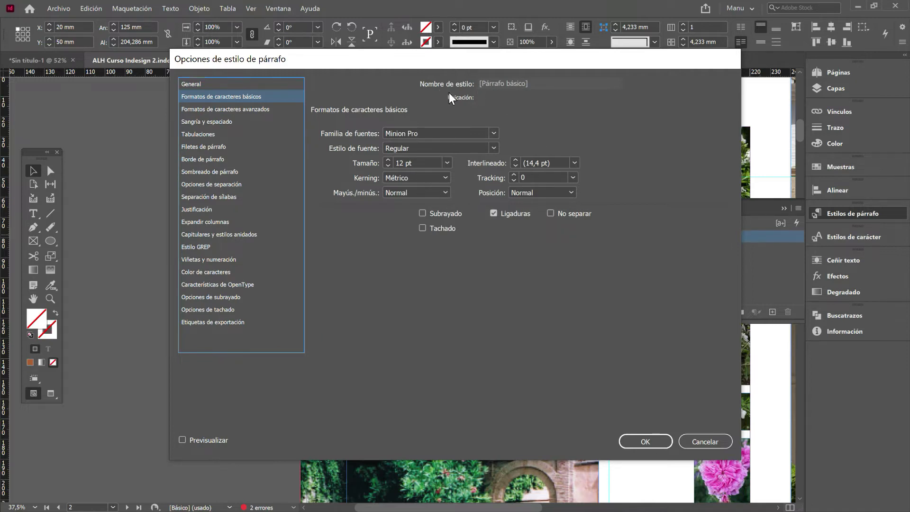
click(645, 442)
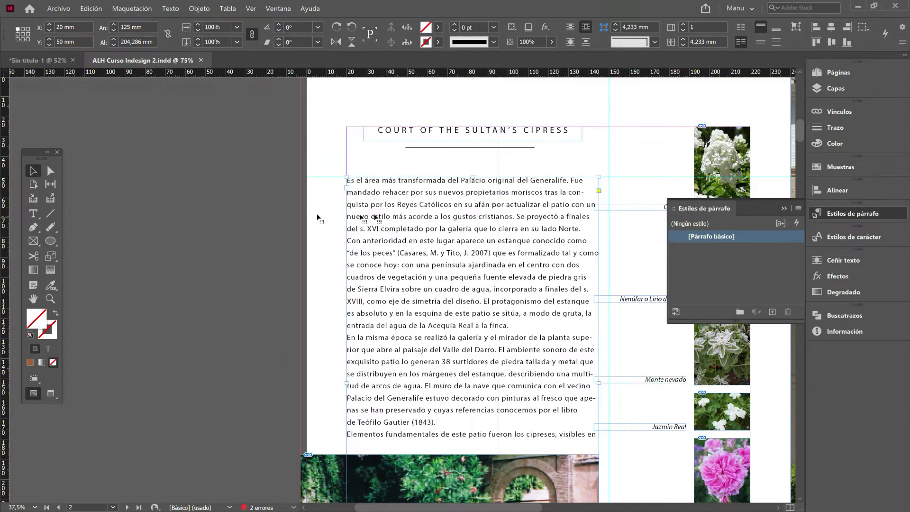
- Apply the [Párrafo básico] style to the first body paragraph, clearing its local formatting overrides
click(33, 213)
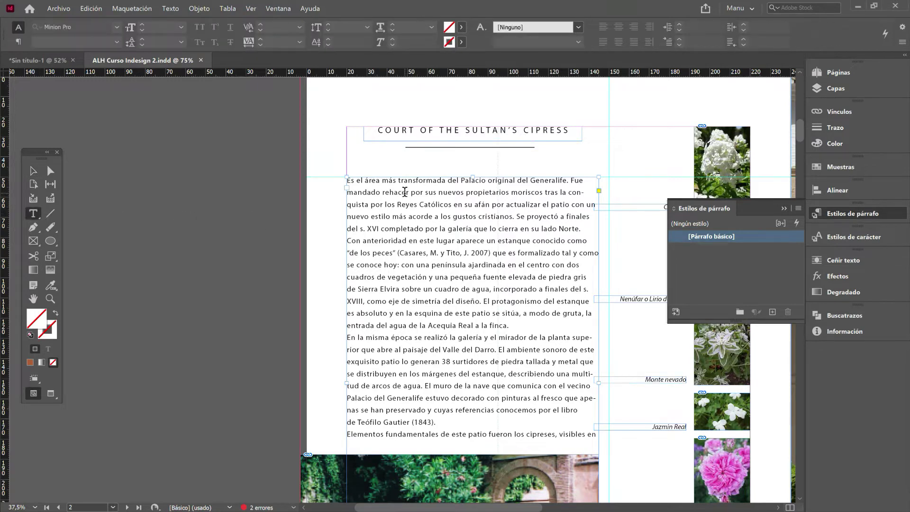
double_click(404, 192)
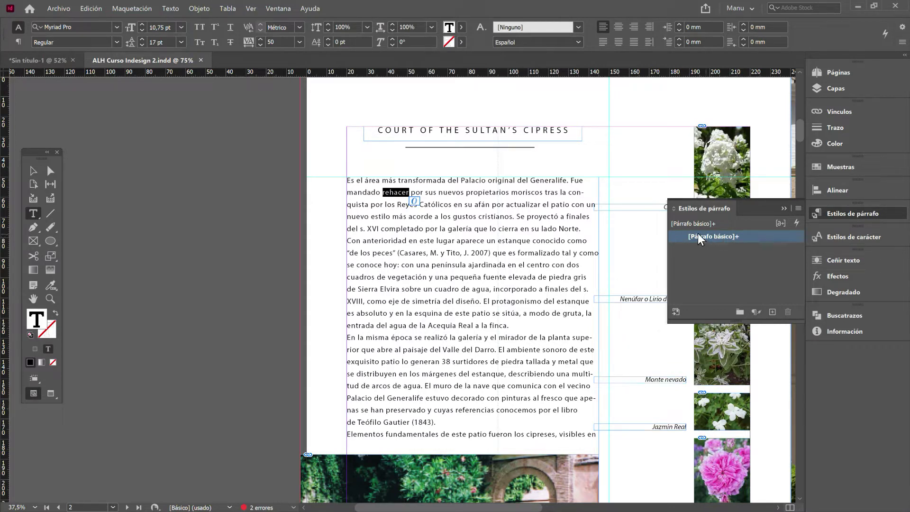
alt+click(744, 236)
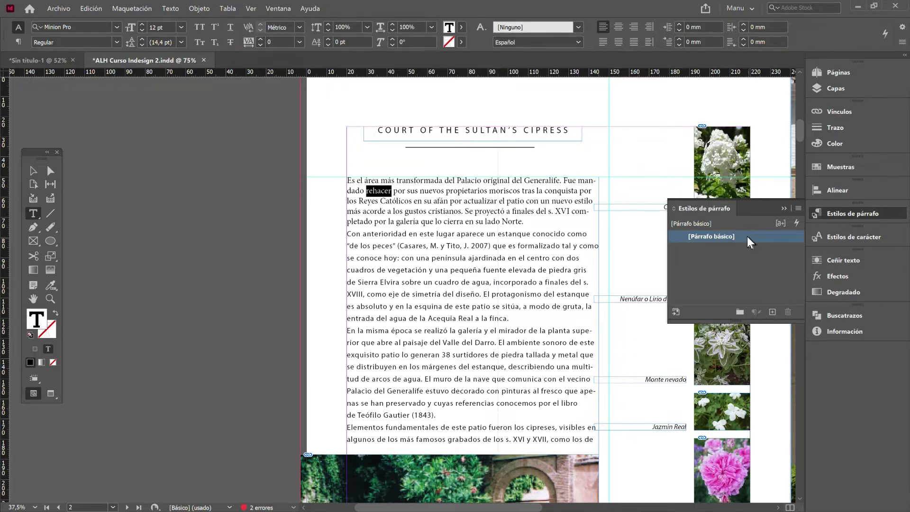
- Create a paragraph style from the formatting of the second body paragraph and name it "Texto principal"
click(514, 306)
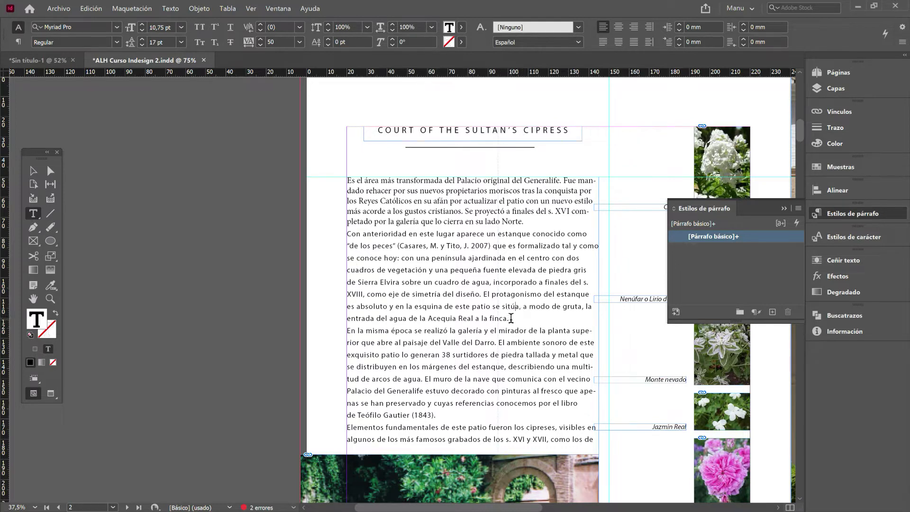
drag(509, 318, 347, 232)
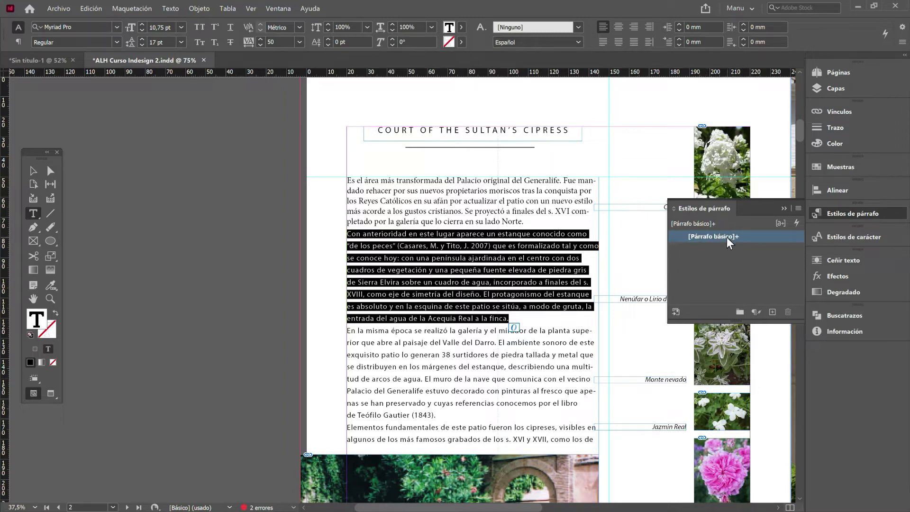
click(772, 312)
click(750, 248)
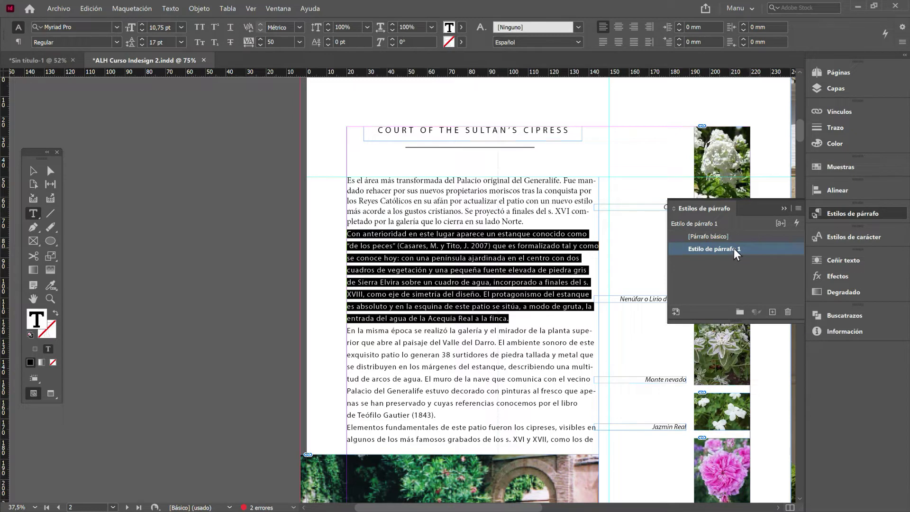
click(734, 248)
text(Texto principal)
key(Return)
- Review the Texto principal style's settings, close its options, and place the text cursor in the first body paragraph
double_click(753, 248)
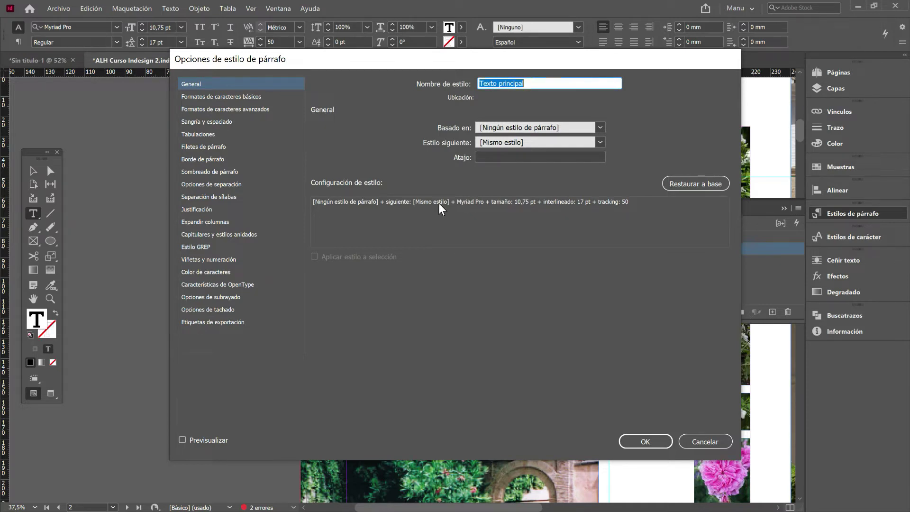
click(646, 441)
click(530, 217)
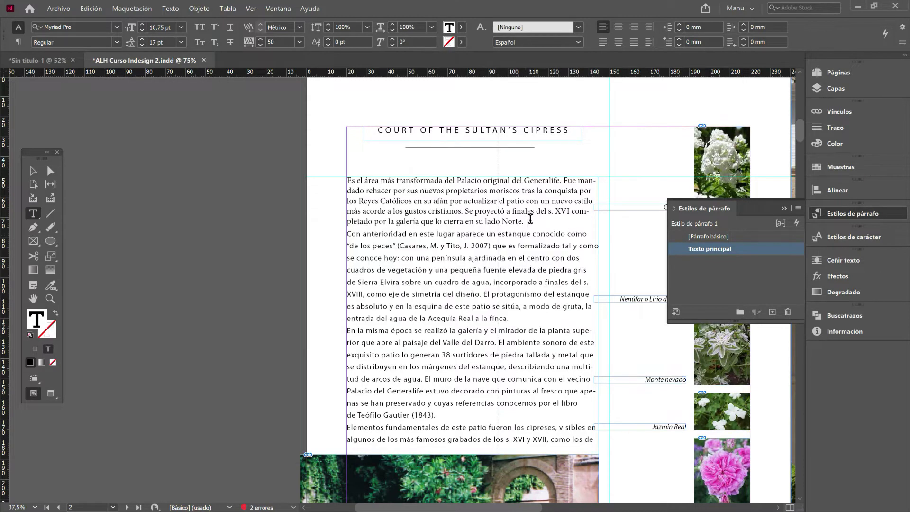
- Apply the Texto principal style to the first body paragraph and to the rest of the Court of the Sultan's Cipress text
drag(530, 221, 347, 180)
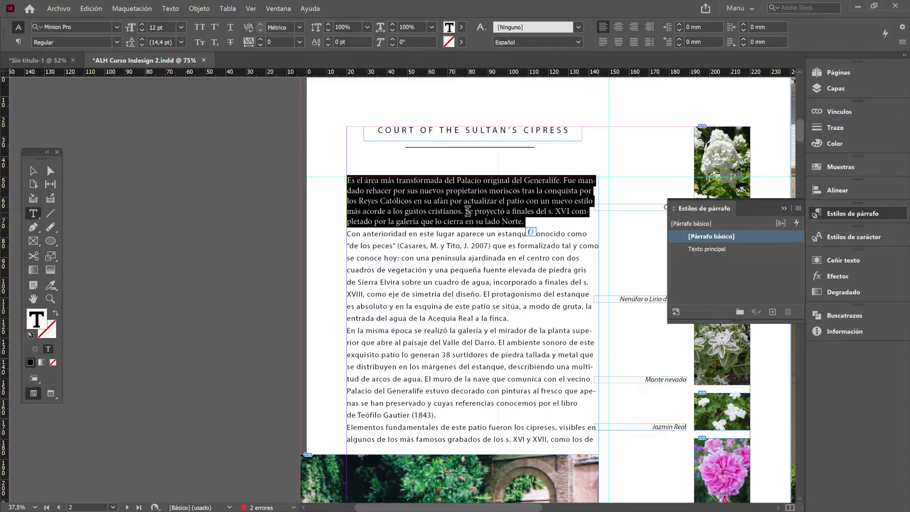
click(732, 248)
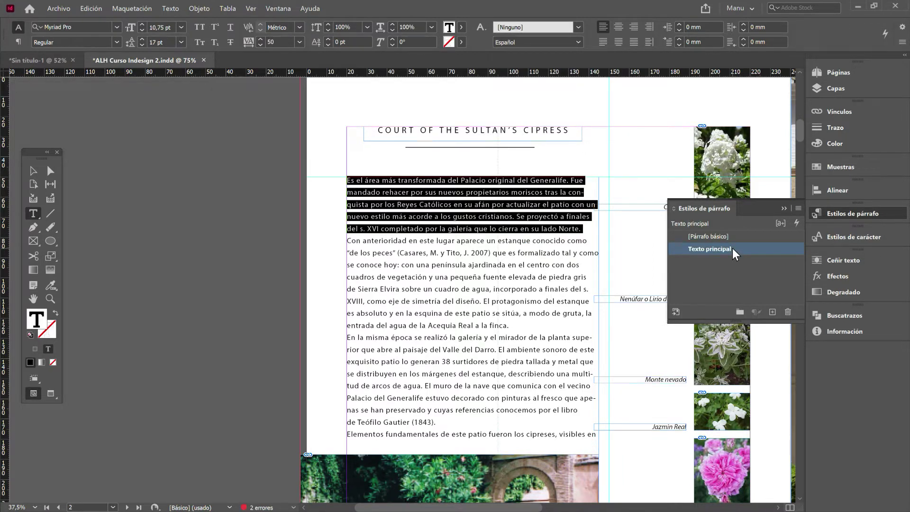
click(546, 240)
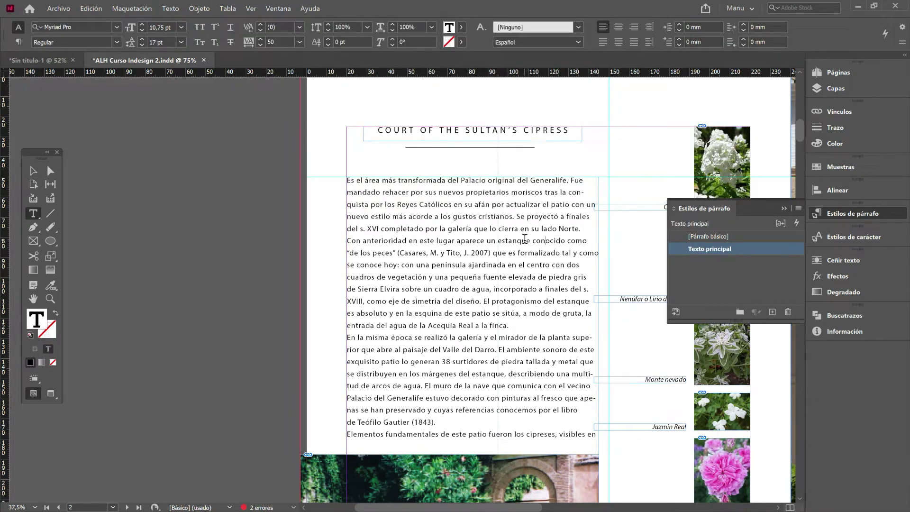
key(ctrl+a)
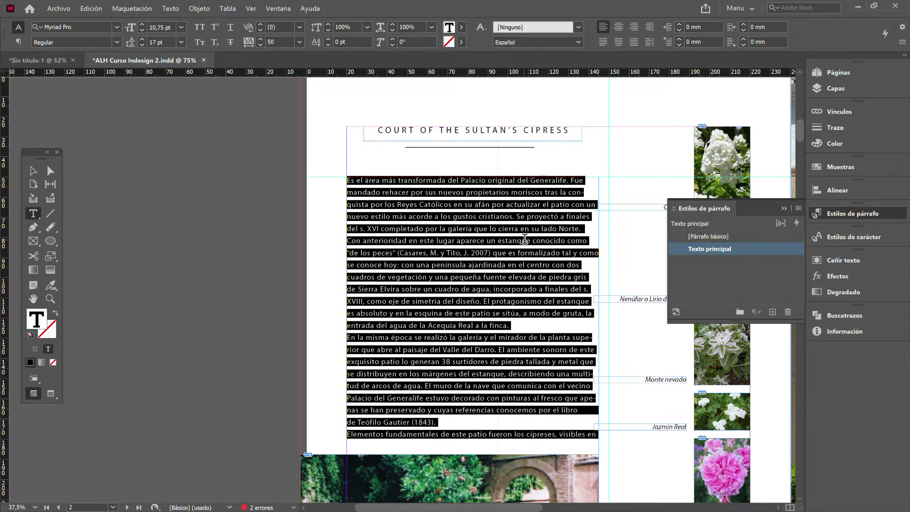
click(742, 248)
- Apply the Texto principal style to the entire body text of The Alhambra on page 10
key(ctrl+minus)
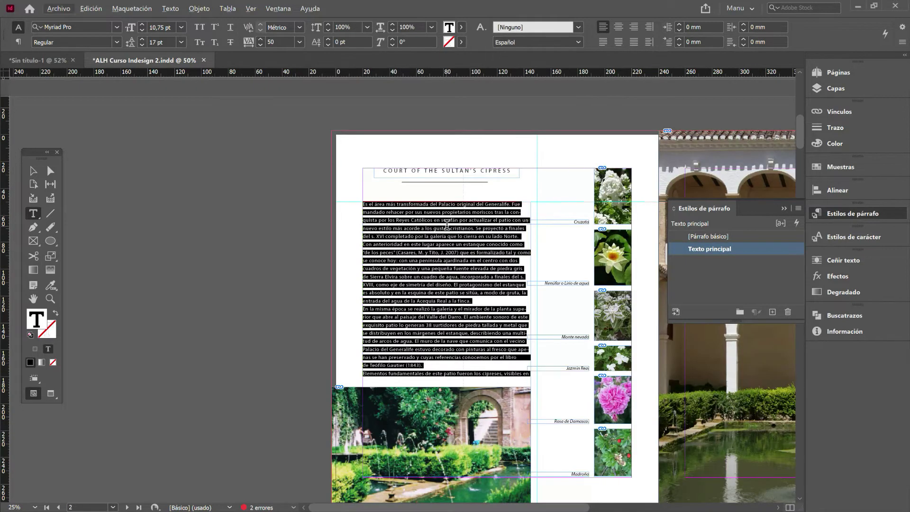
scroll(447, 223, down, 18)
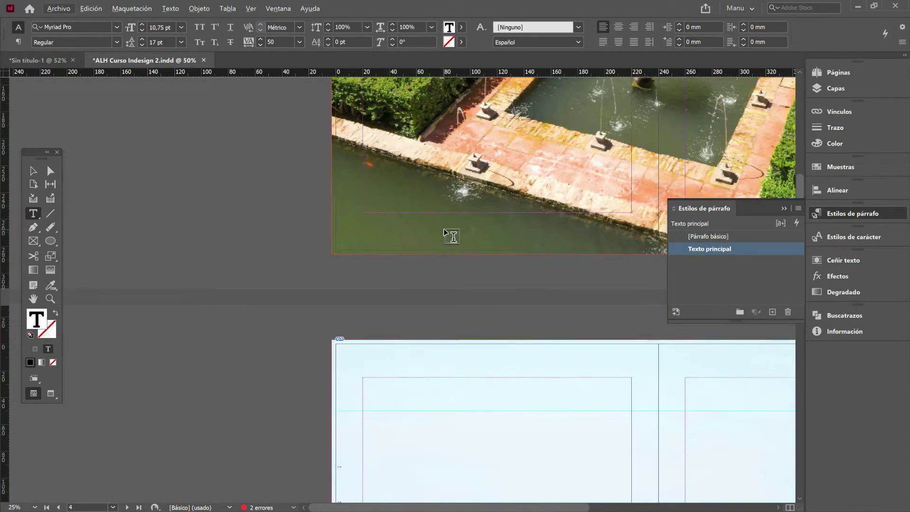
scroll(445, 231, down, 15)
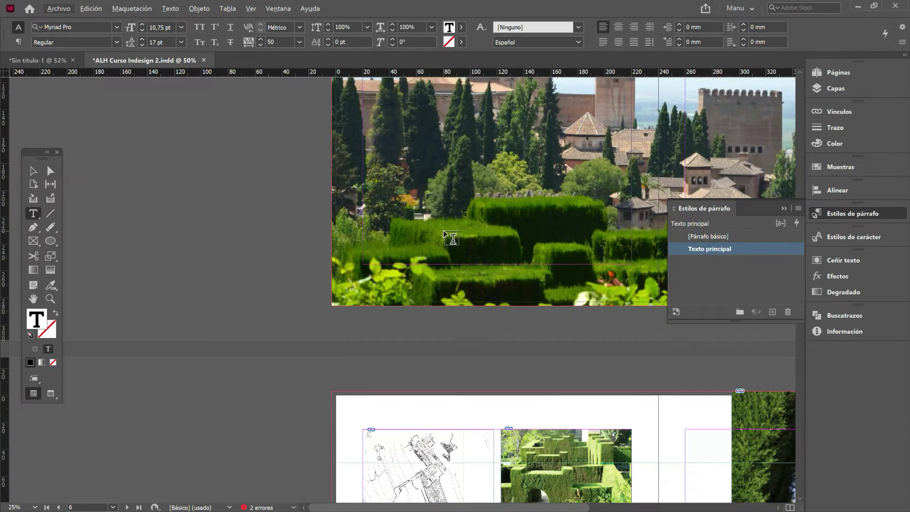
scroll(446, 235, down, 10)
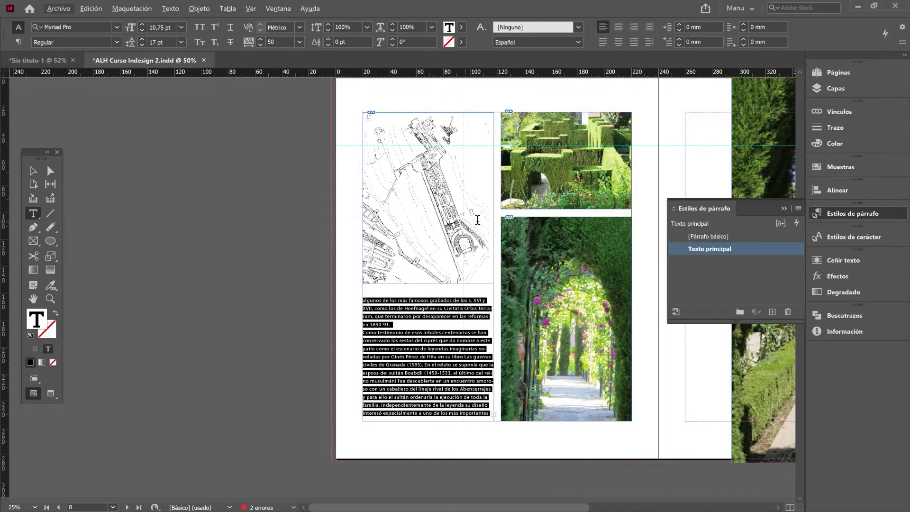
scroll(506, 230, down, 10)
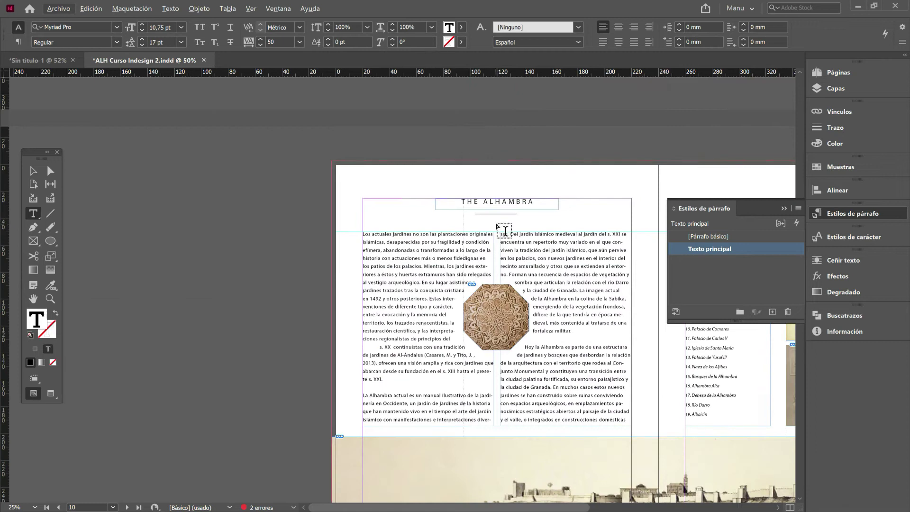
click(401, 243)
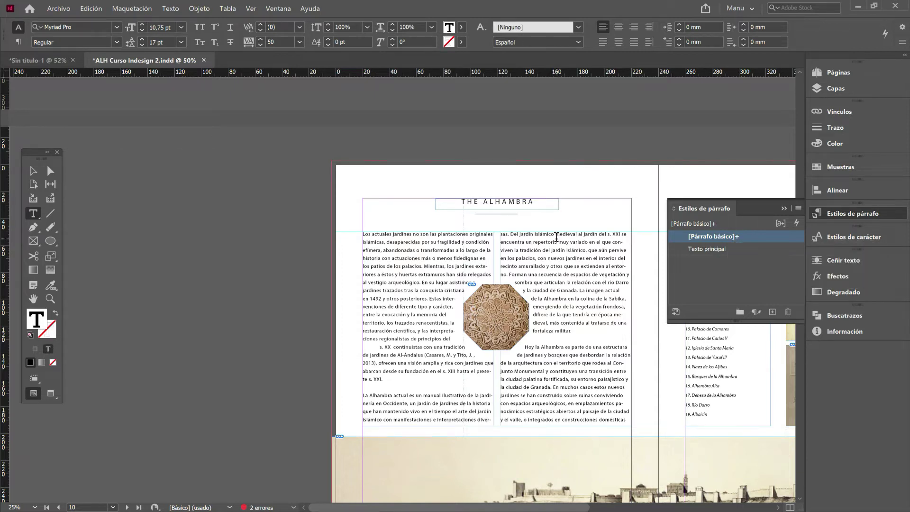
key(ctrl+a)
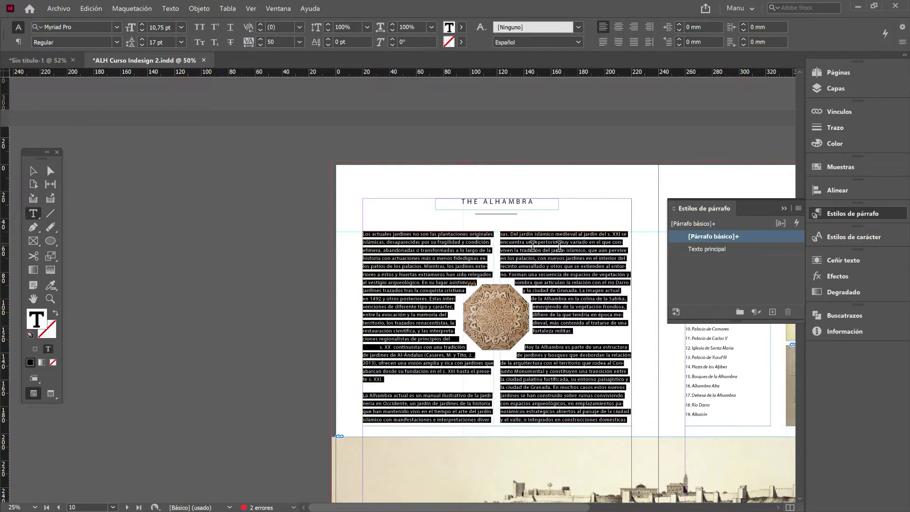
click(730, 249)
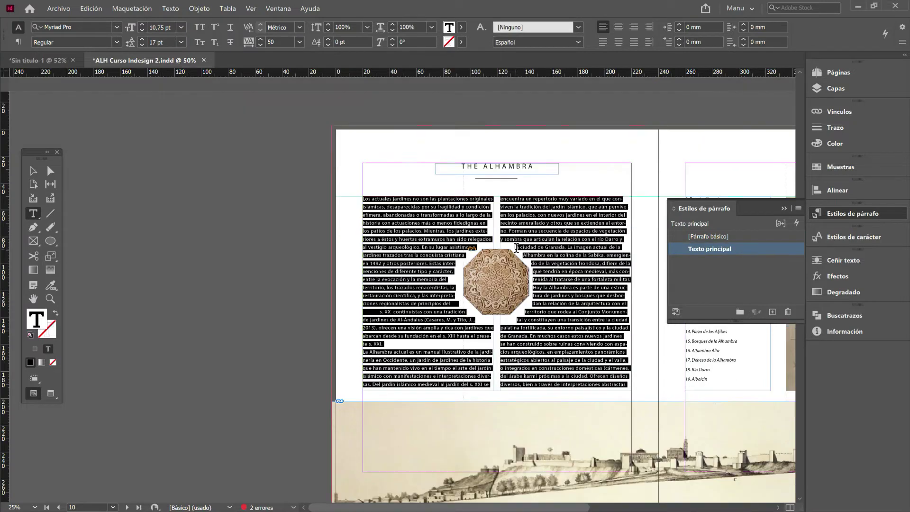
- Apply the Texto principal style to all the body text of The Partal Gardens on page 20
scroll(517, 244, down, 10)
scroll(517, 245, down, 15)
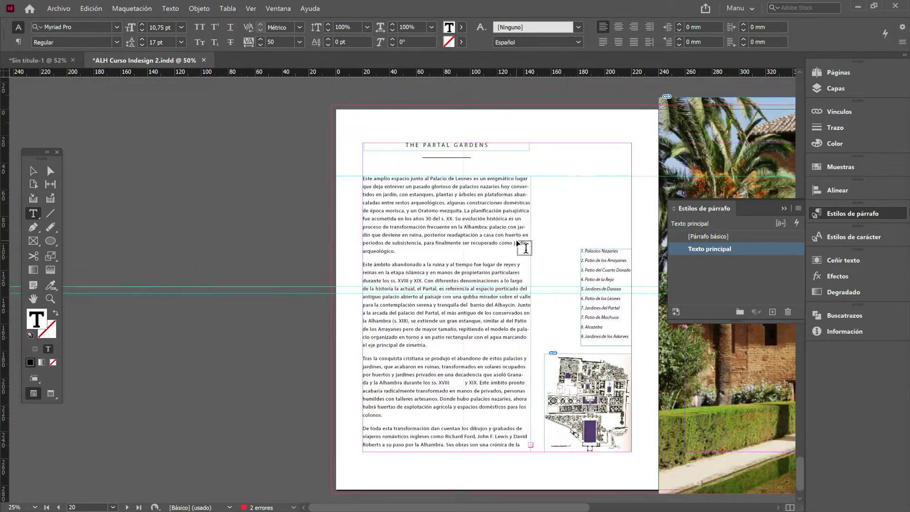
click(436, 203)
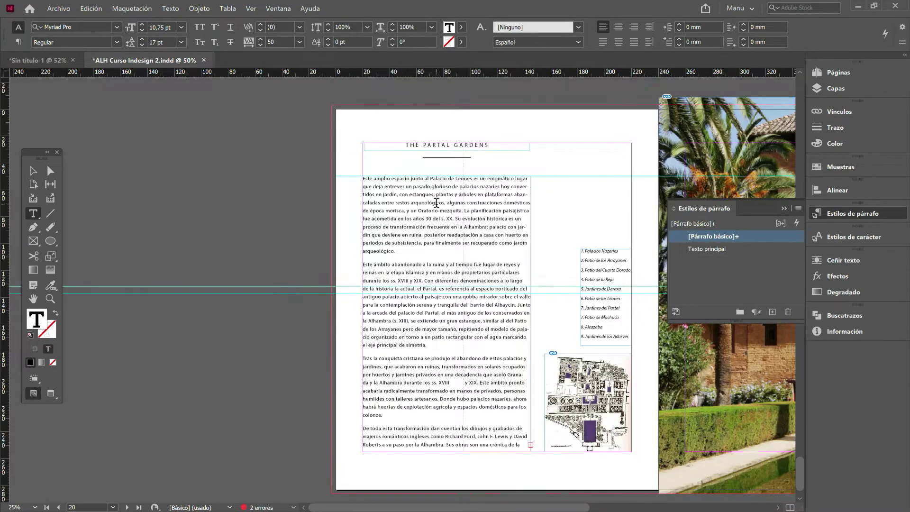
key(ctrl+a)
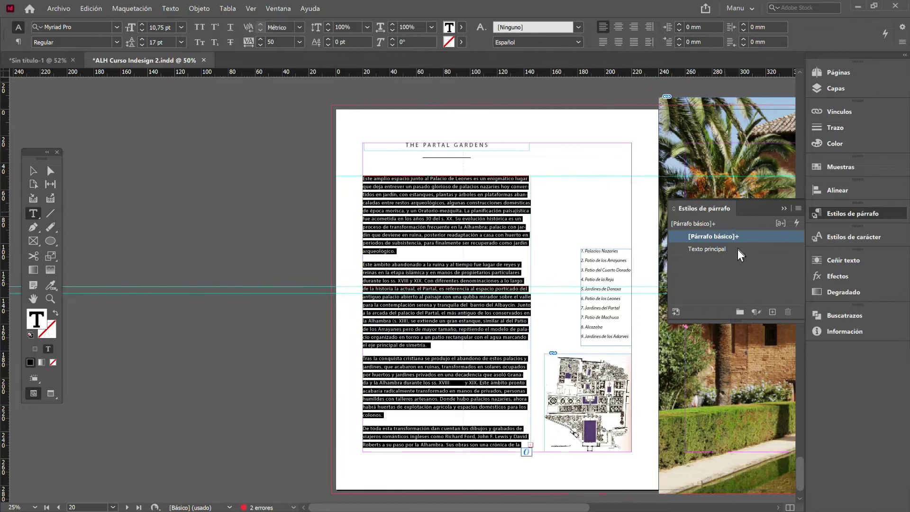
click(737, 248)
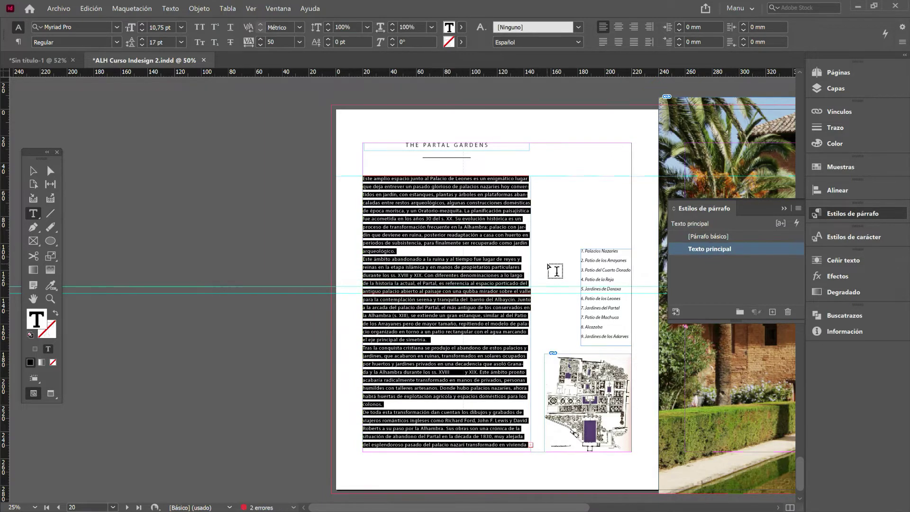
- Try a 2 mm space after the first Partal Gardens paragraph as a local override, and clear that override
click(34, 171)
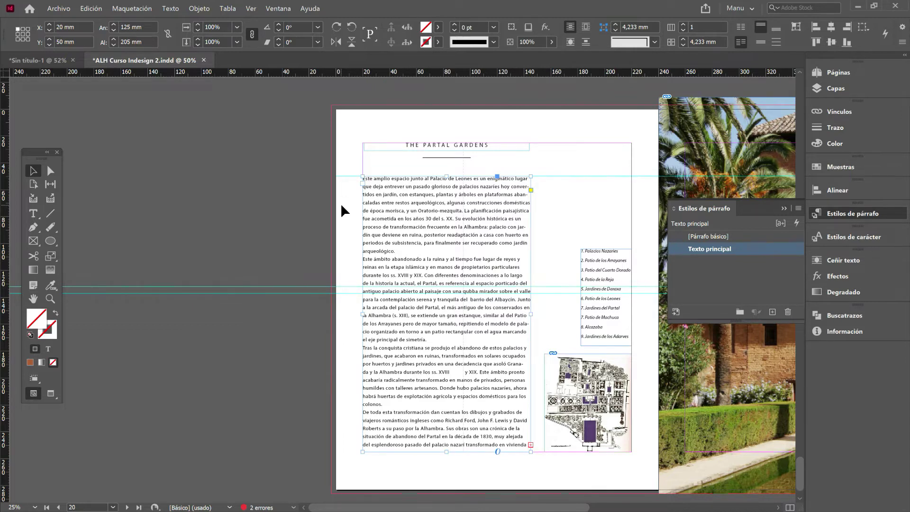
scroll(390, 278, up, 1)
scroll(390, 278, up, 1)
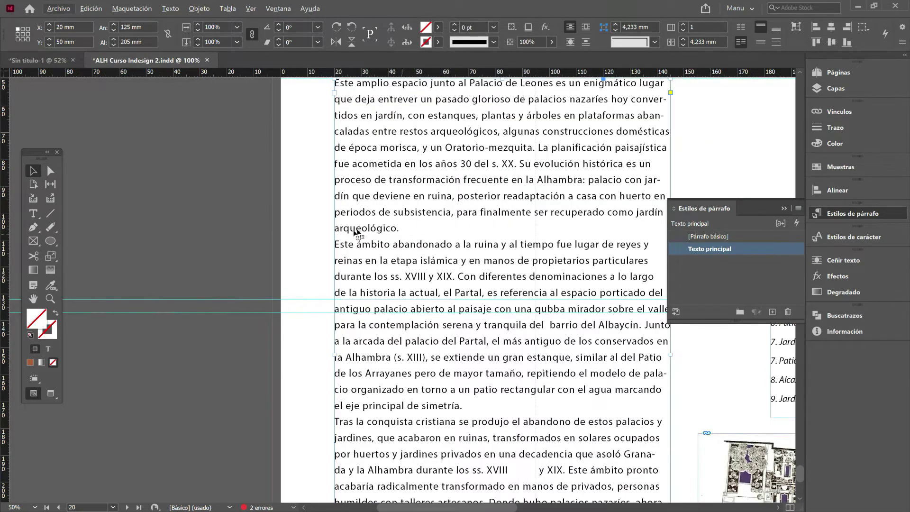
double_click(398, 228)
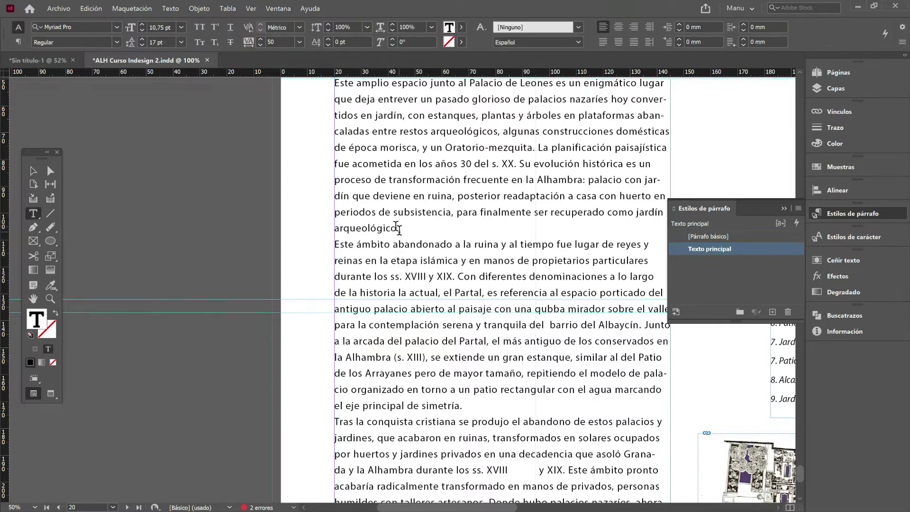
click(18, 42)
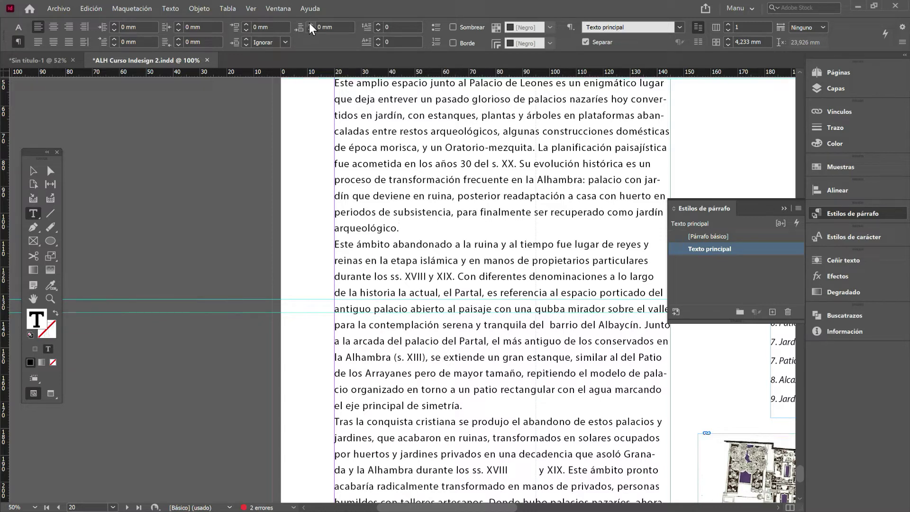
click(309, 23)
click(309, 23)
click(309, 23)
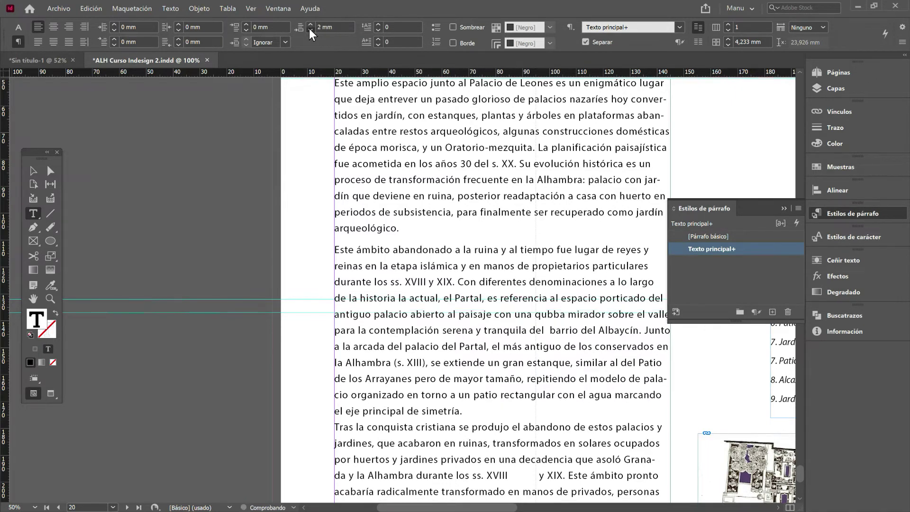
alt+click(701, 248)
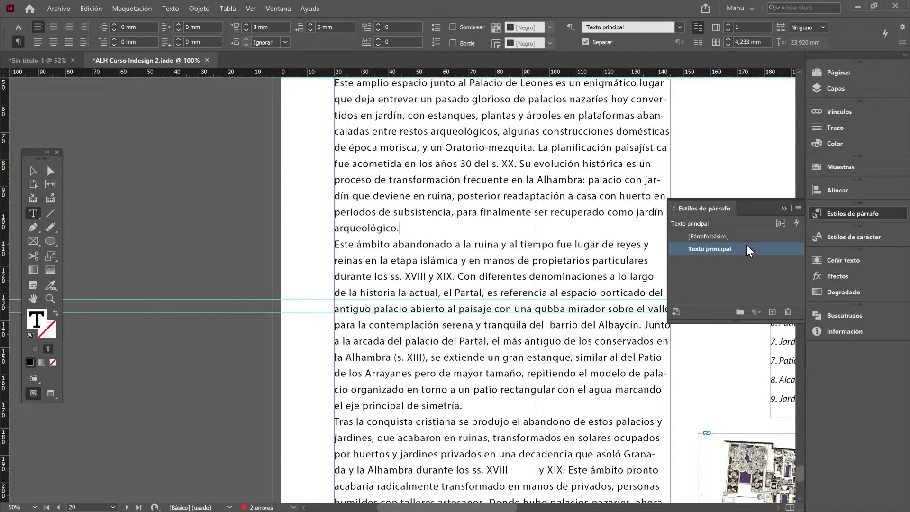
- Edit the Texto principal style with preview enabled, setting its space after paragraphs to 3 mm
click(260, 106)
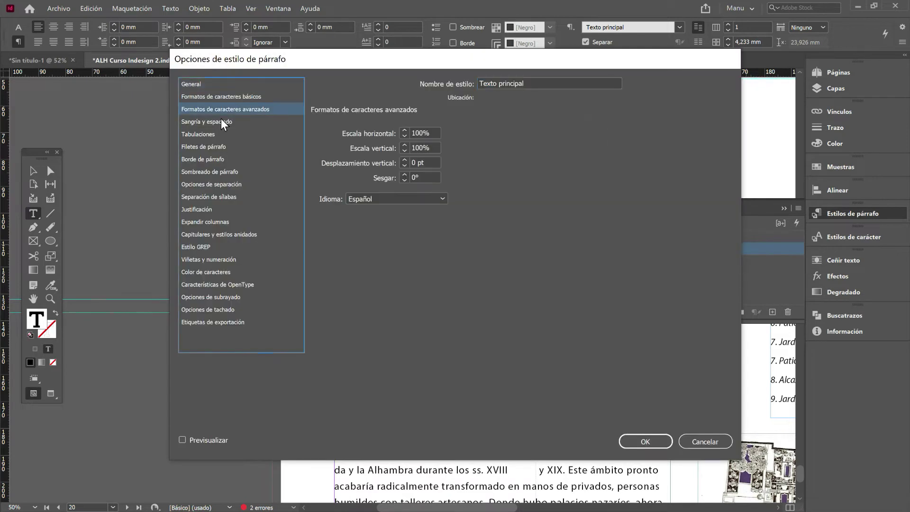
click(211, 122)
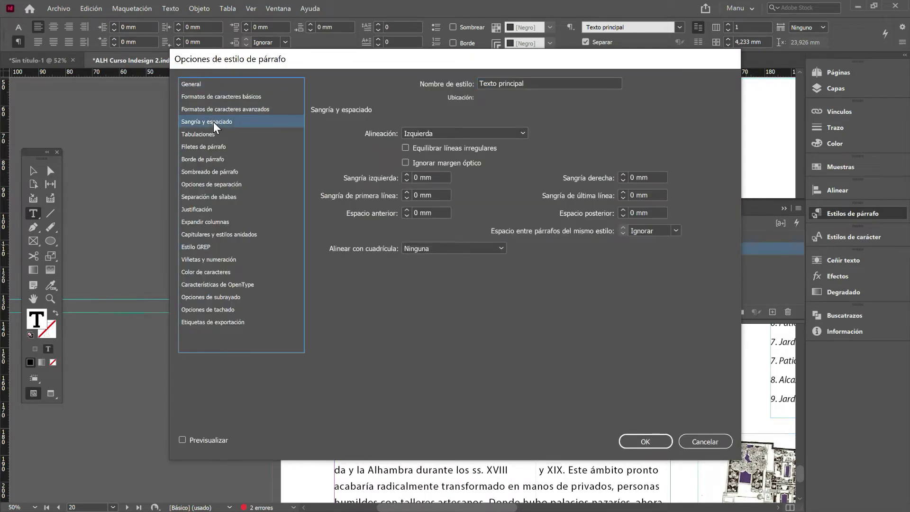
click(183, 439)
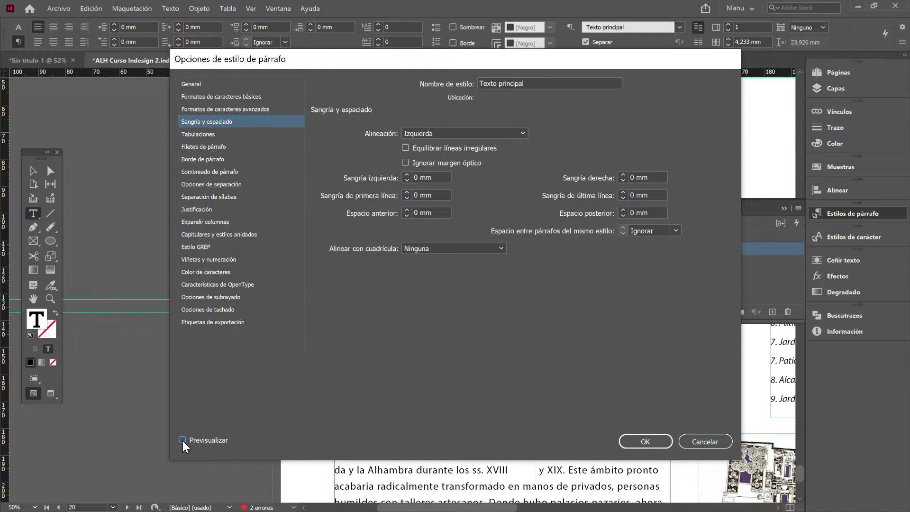
drag(540, 61, 601, 69)
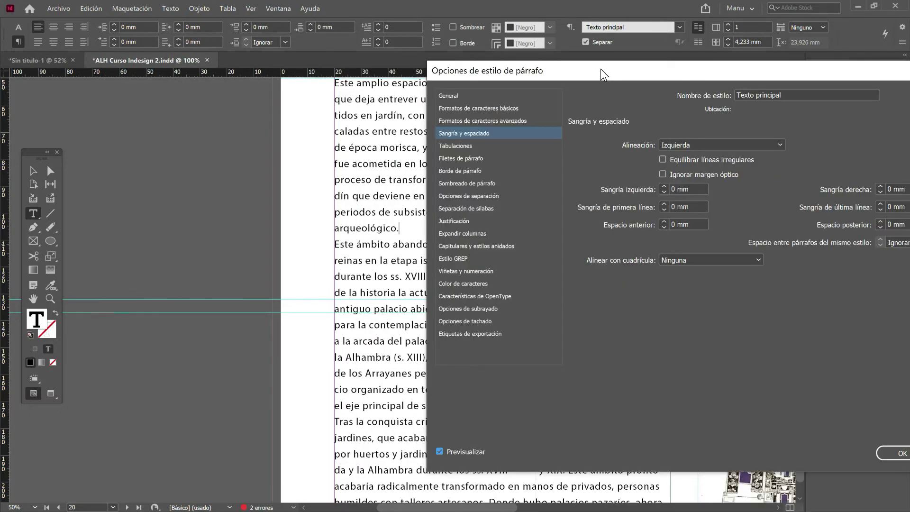
click(880, 221)
click(880, 221)
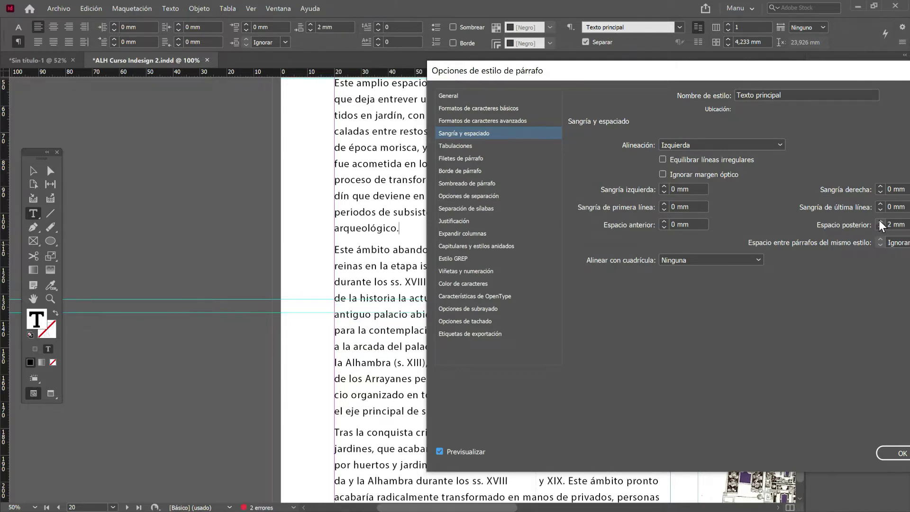
click(880, 221)
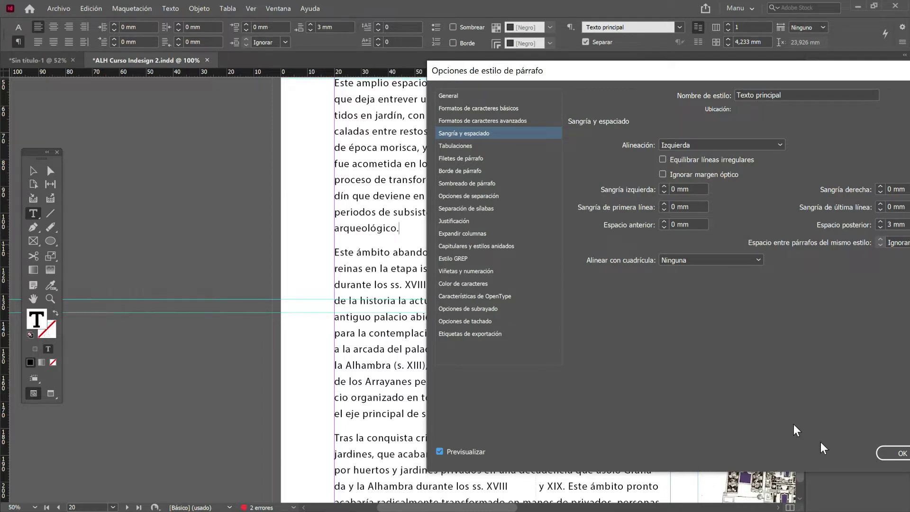
click(893, 456)
- Examine the paragraph spacing of the Texto principal text from The Partal Gardens back to The Alhambra on page 10
scroll(461, 341, down, 3)
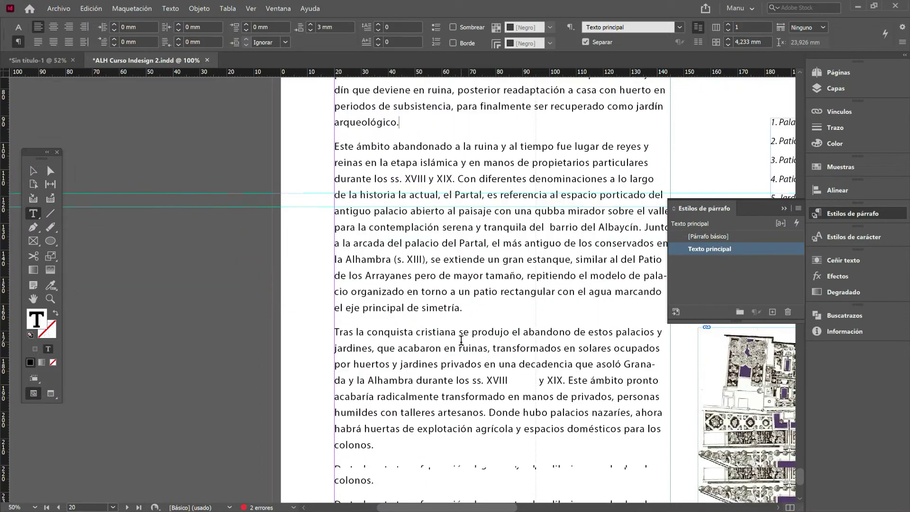
scroll(461, 340, down, 4)
scroll(462, 342, up, 15)
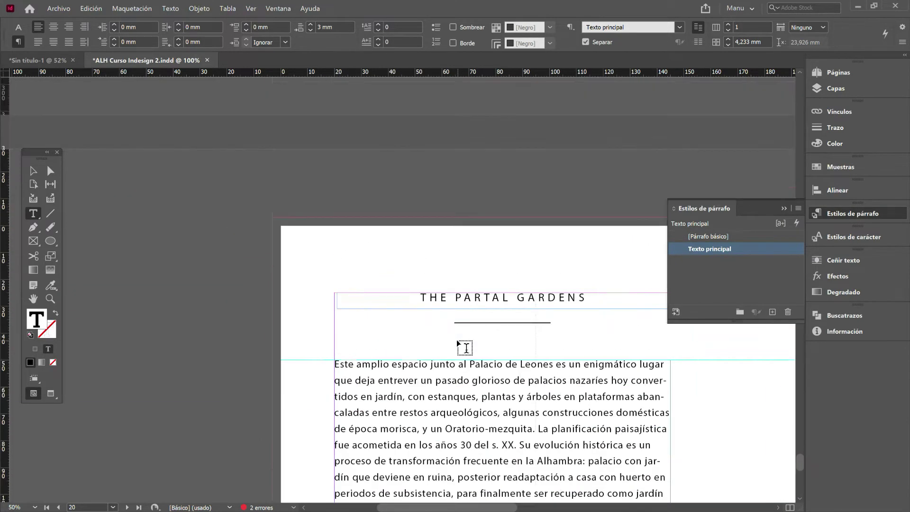
scroll(464, 346, up, 15)
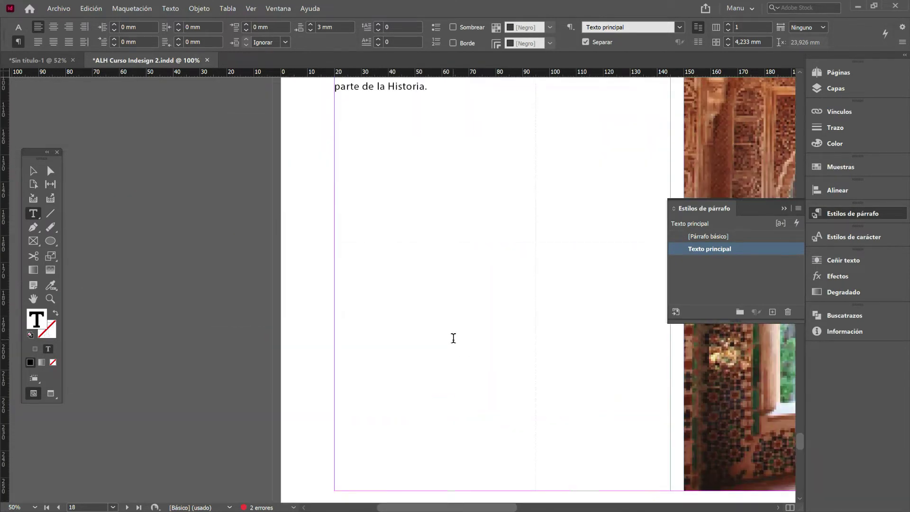
scroll(453, 337, up, 15)
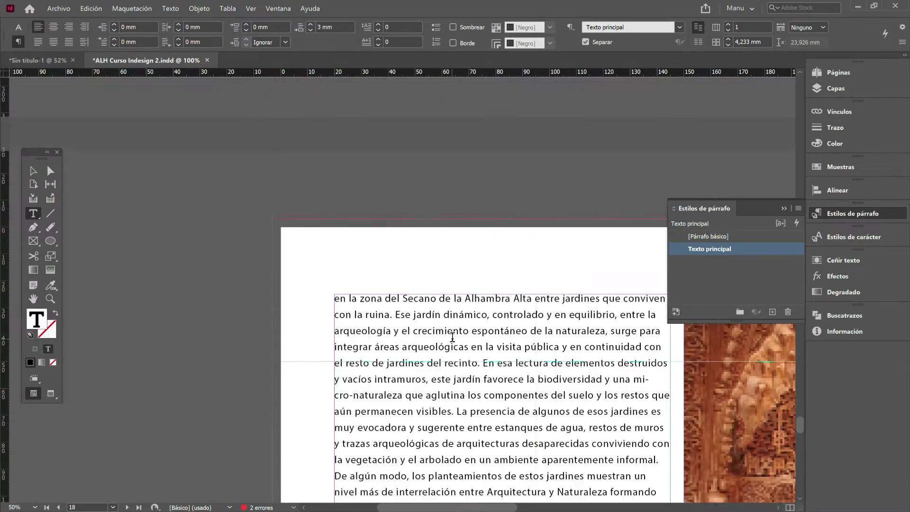
scroll(452, 337, up, 20)
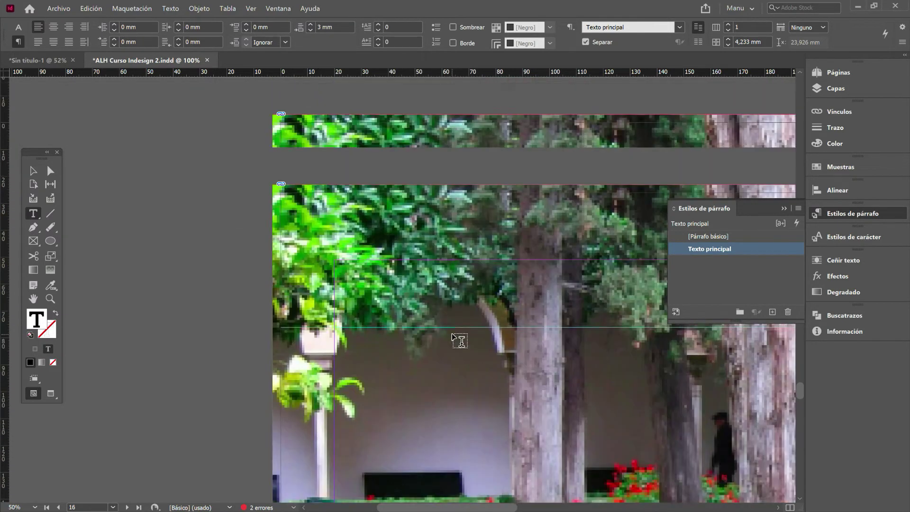
scroll(453, 338, up, 10)
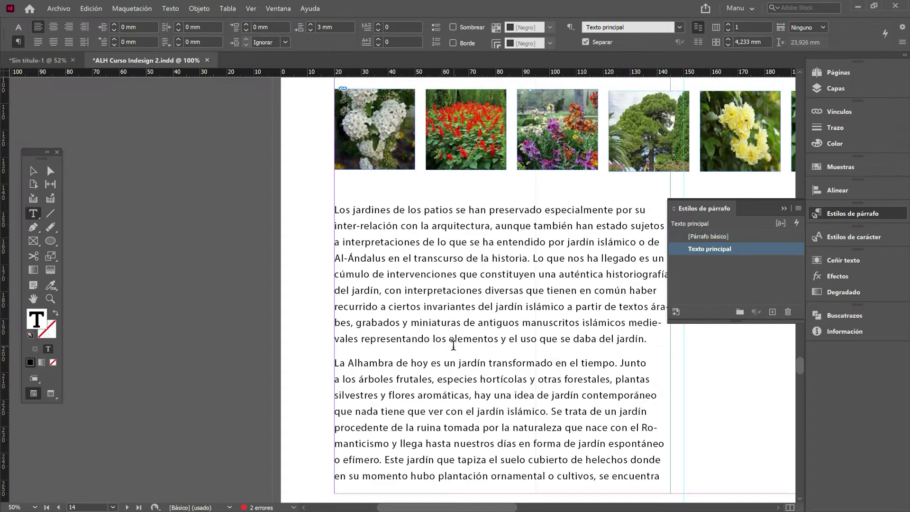
scroll(450, 345, up, 3)
scroll(451, 345, up, 20)
key(ctrl+minus)
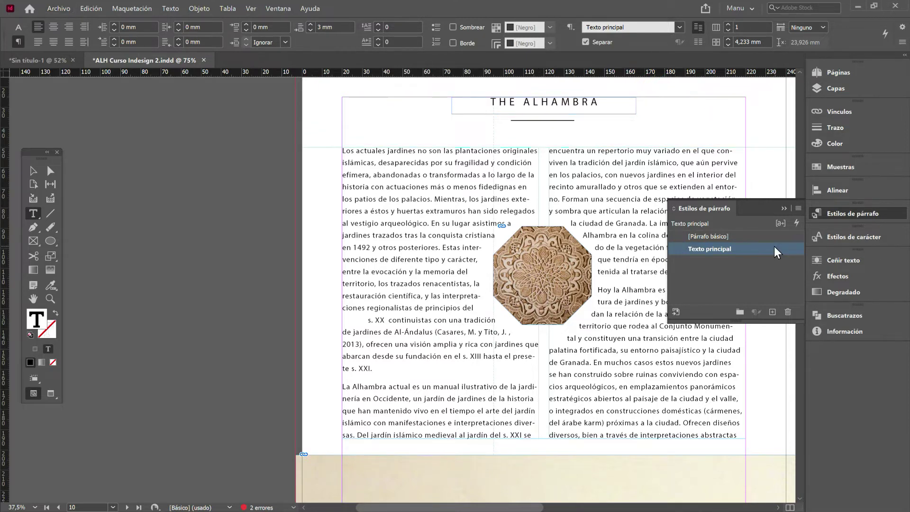
- Edit the Texto principal style's basic character formats, setting the font family to Calibri and the size to 11 pt
double_click(760, 249)
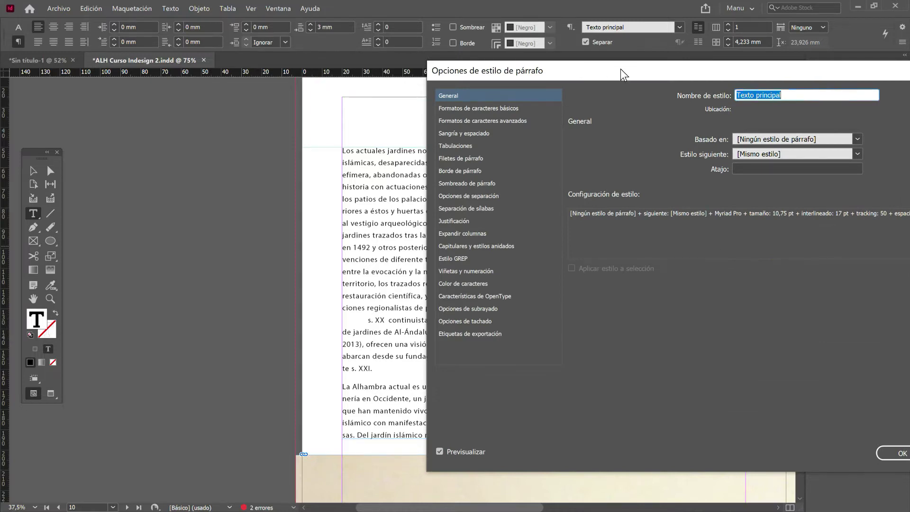
click(487, 109)
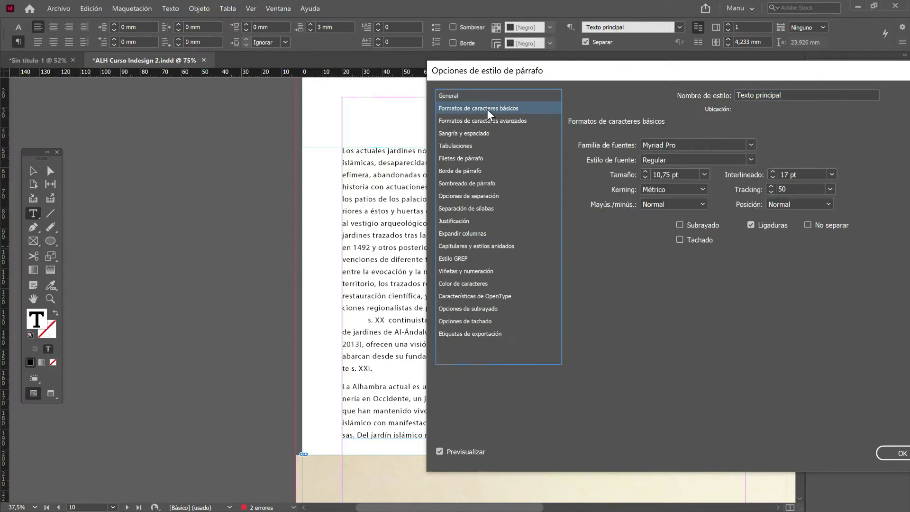
click(751, 145)
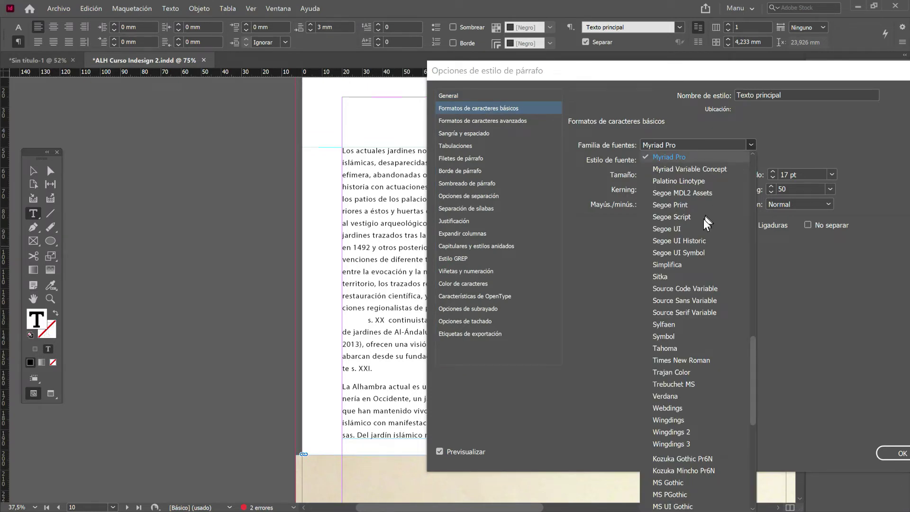
scroll(704, 218, down, 6)
scroll(679, 214, up, 20)
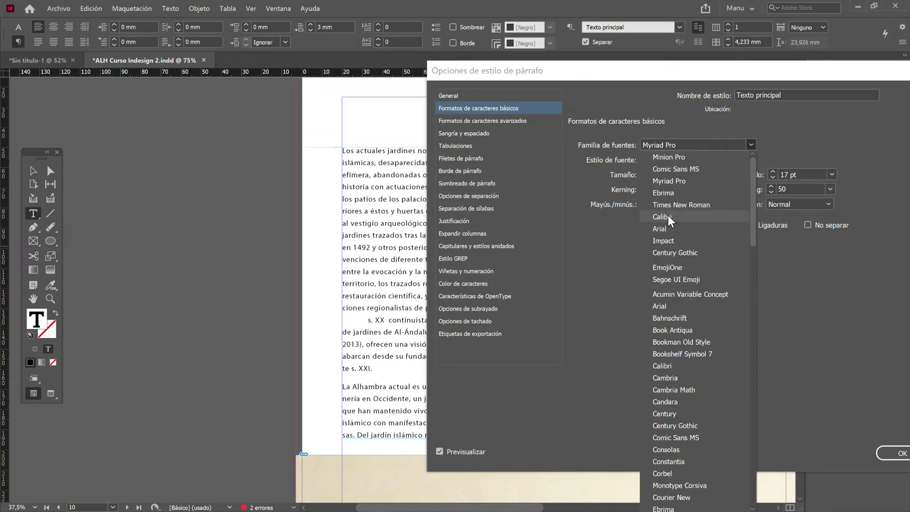
click(667, 215)
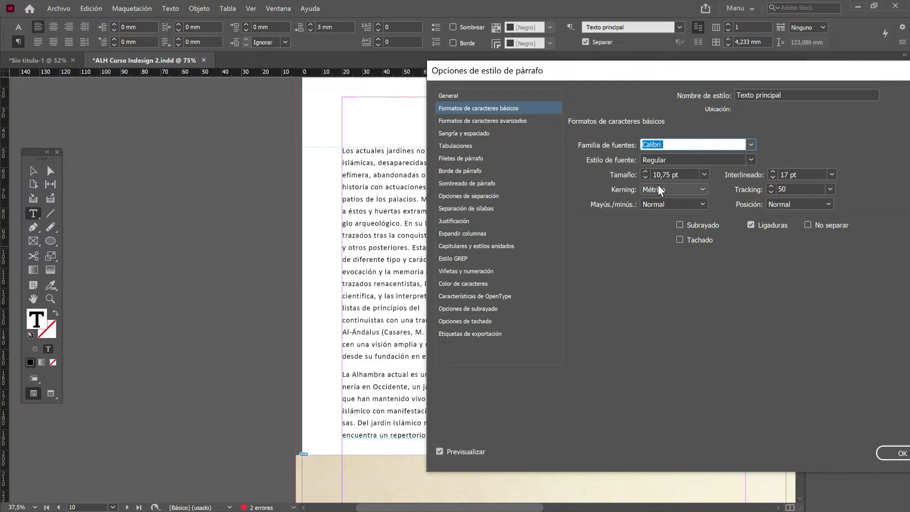
click(646, 172)
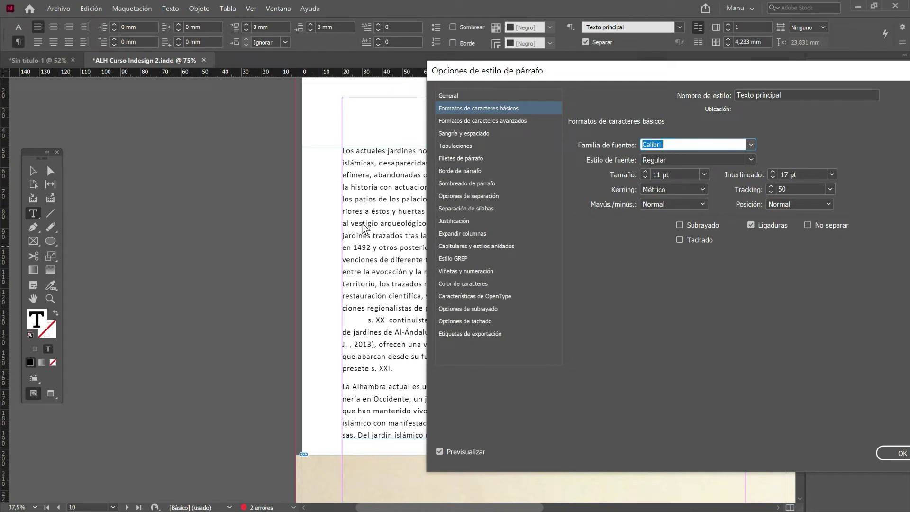
click(672, 380)
key(Return)
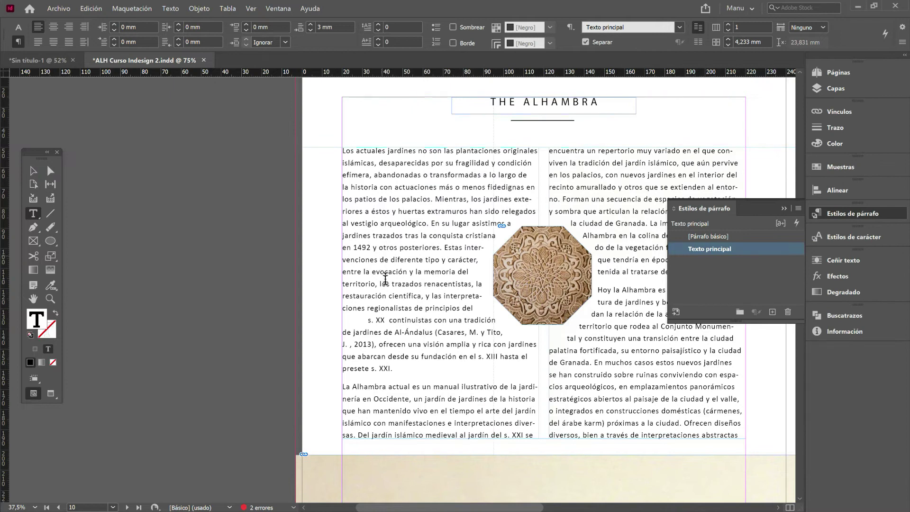
- Examine the font settings and applied paragraph style of the first body paragraph under The Alhambra
click(390, 200)
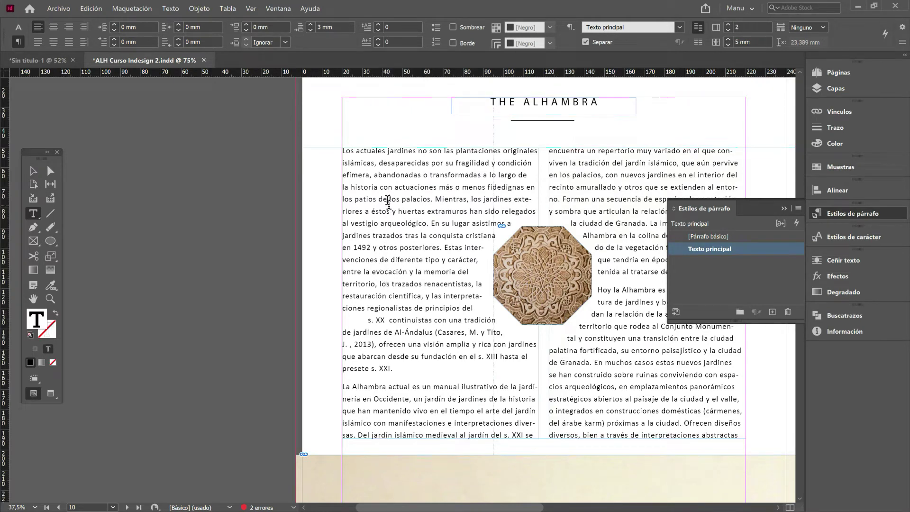
click(19, 27)
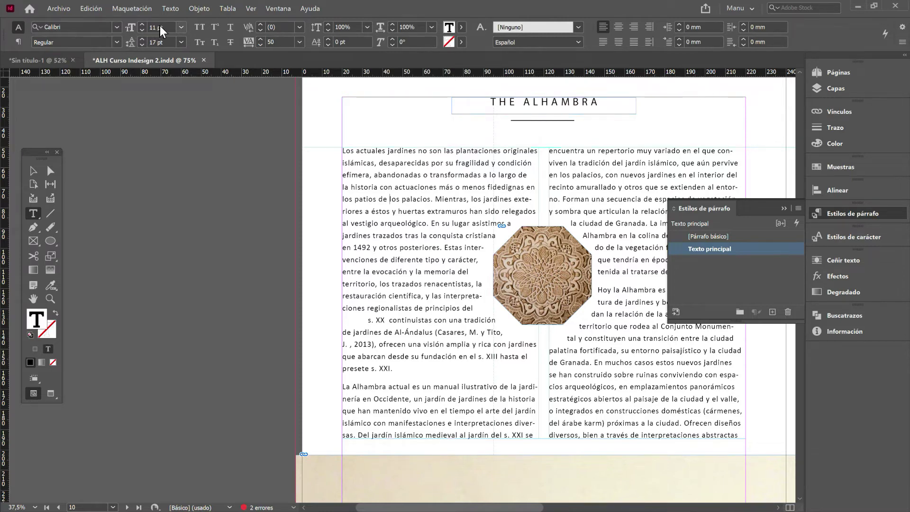
drag(711, 250, 710, 250)
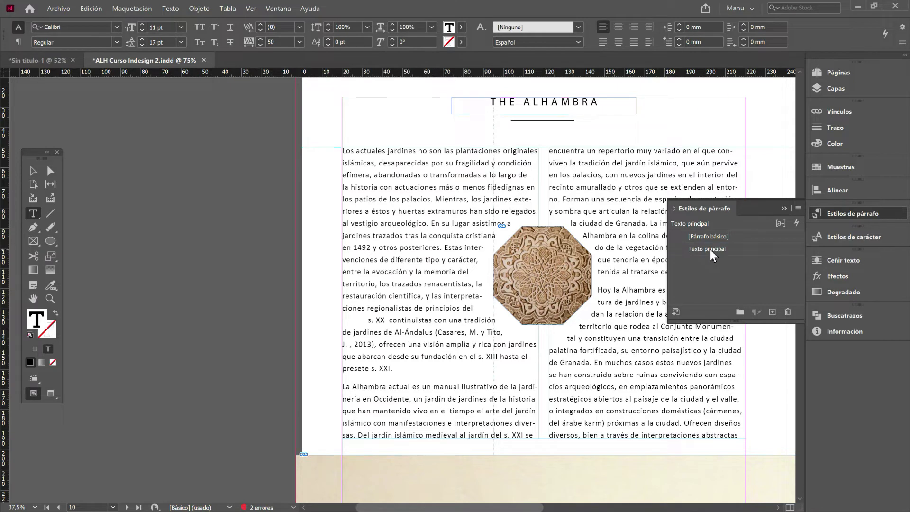
scroll(484, 248, up, 3)
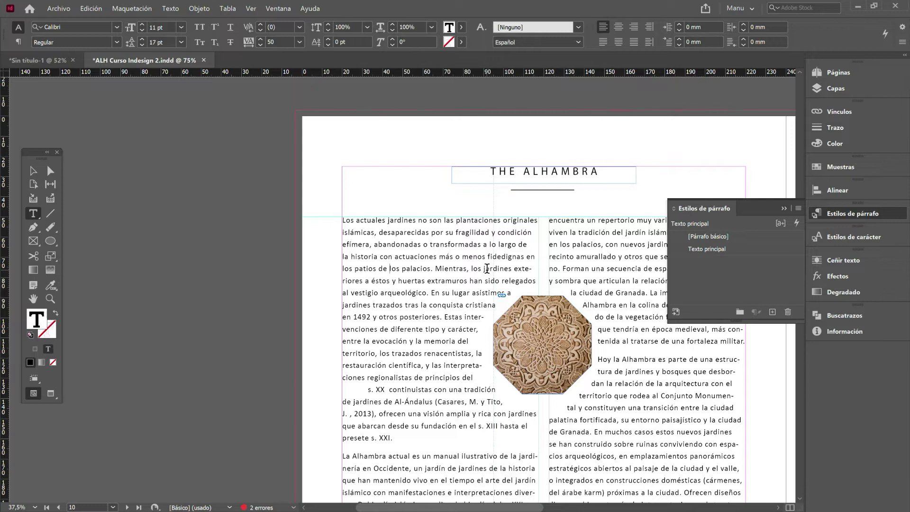
drag(486, 268, 357, 220)
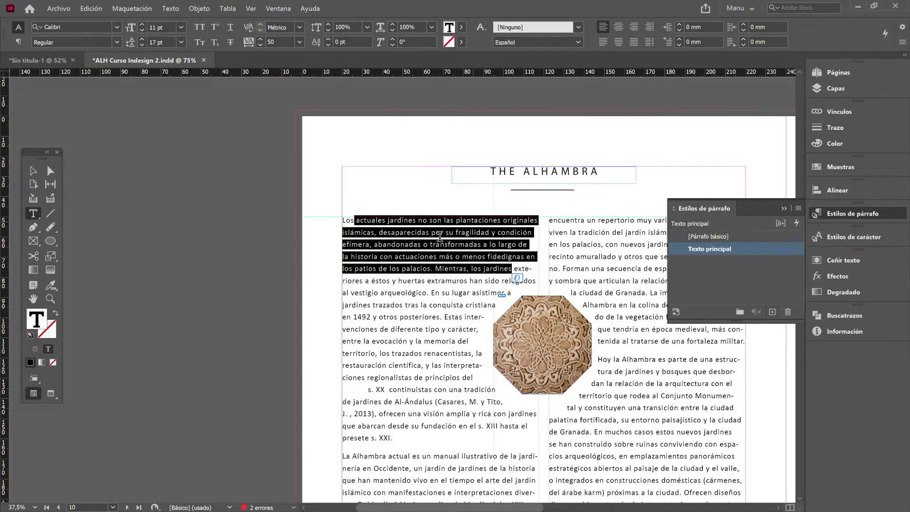
click(439, 281)
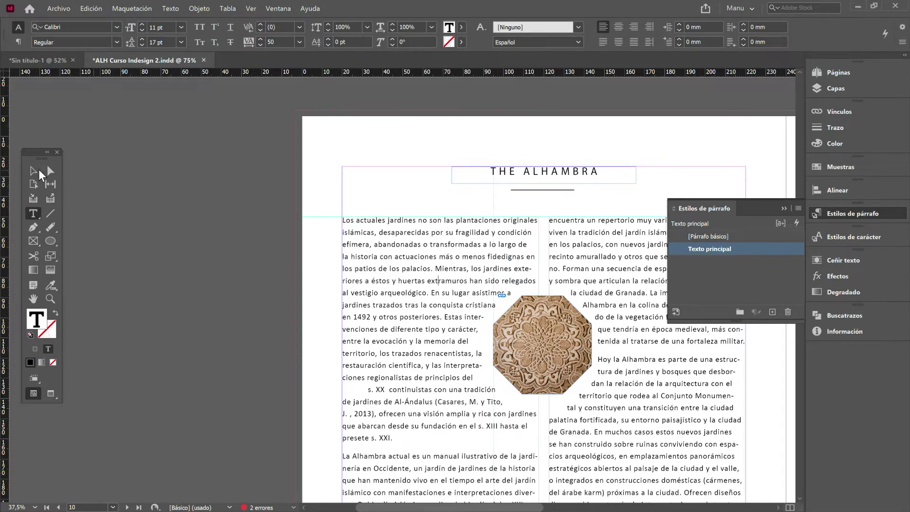
- With nothing selected, create a new paragraph style named Título, keeping it based on [Ningún estilo de párrafo]
click(33, 172)
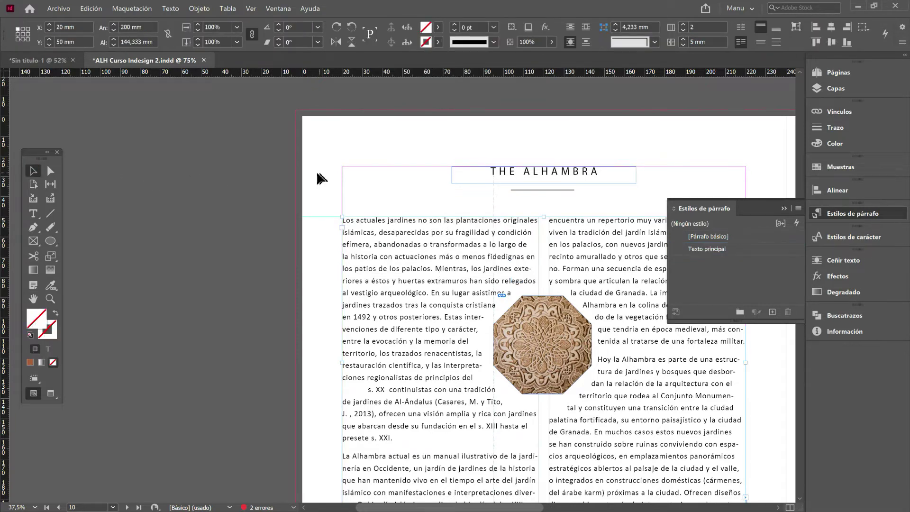
click(325, 150)
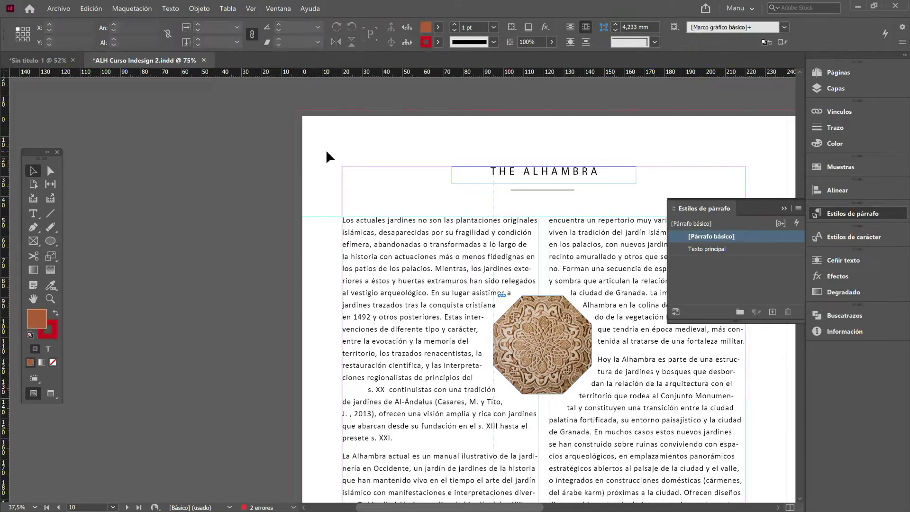
click(773, 313)
click(749, 249)
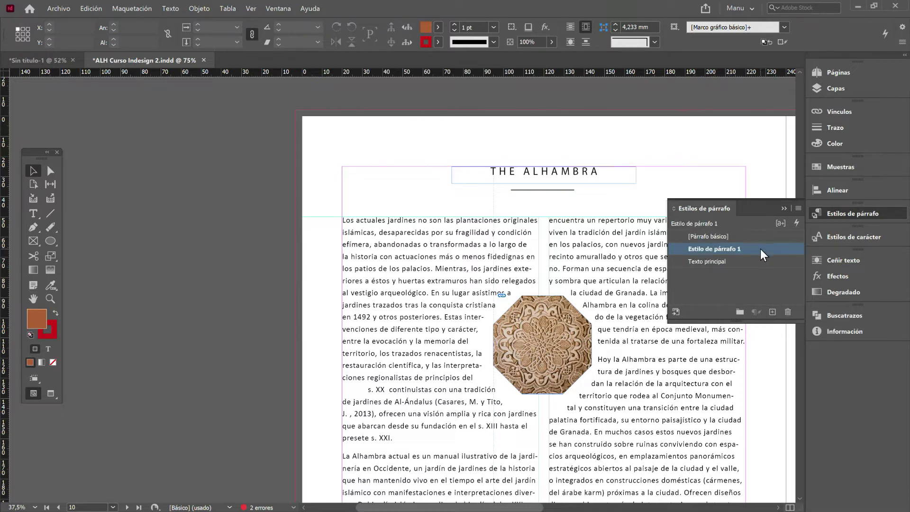
double_click(761, 248)
drag(637, 73, 329, 94)
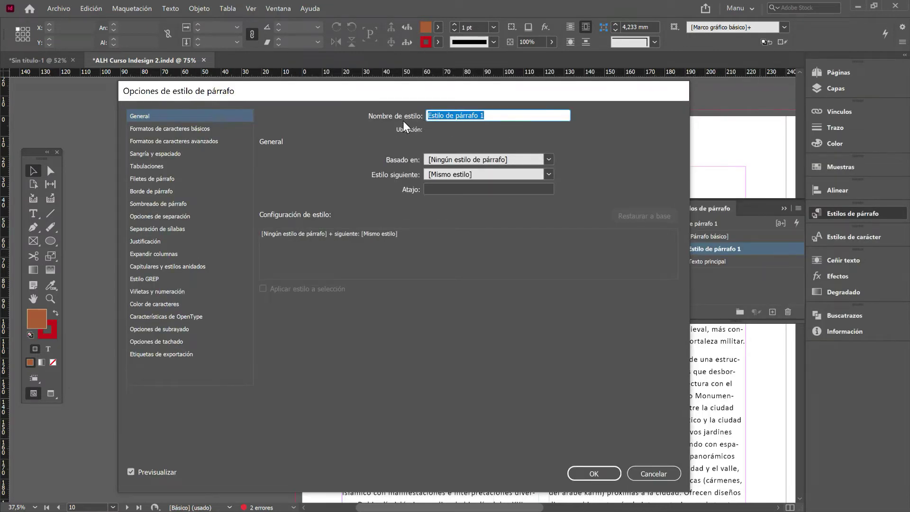
text(Ti)
text(tulo)
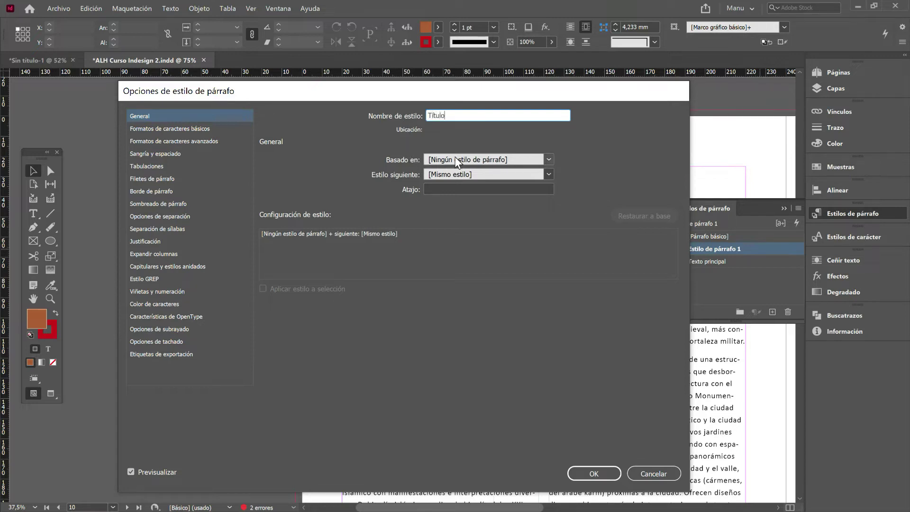
click(552, 158)
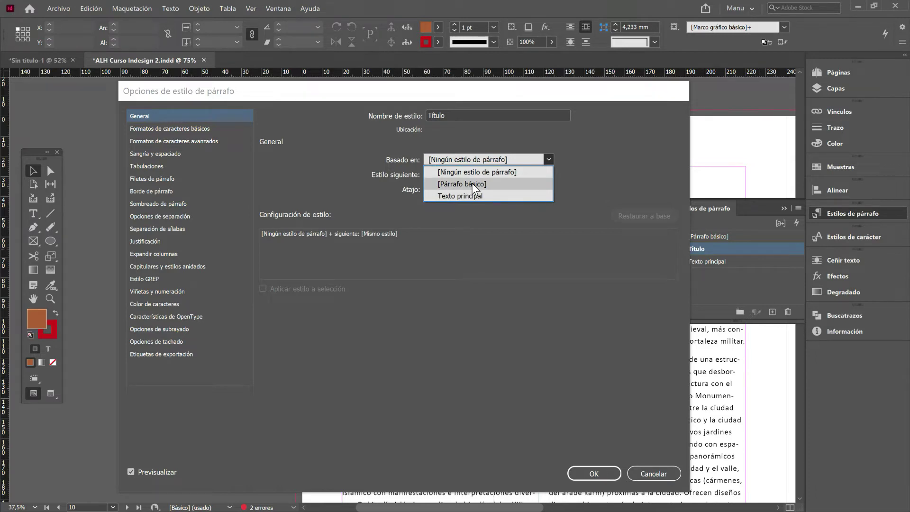
click(542, 157)
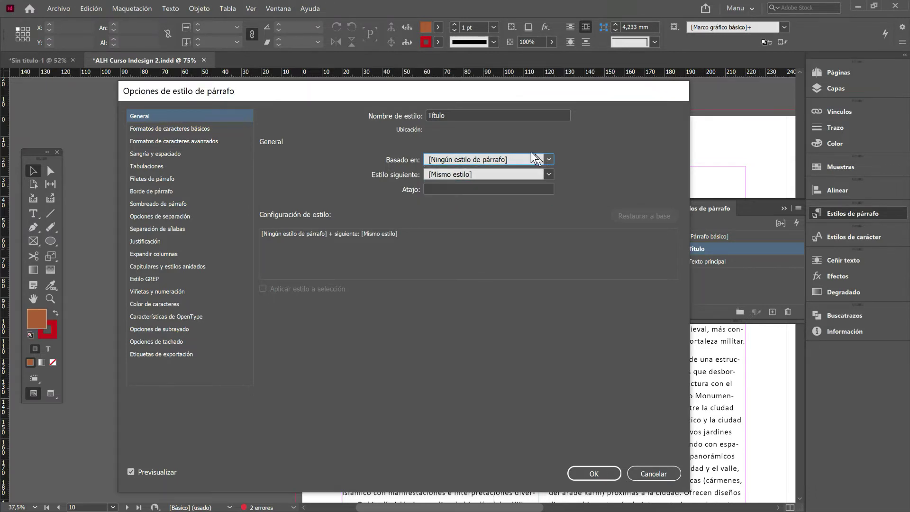
- Set the Título style's font family to Simplifica and its size to 16 pt
click(193, 129)
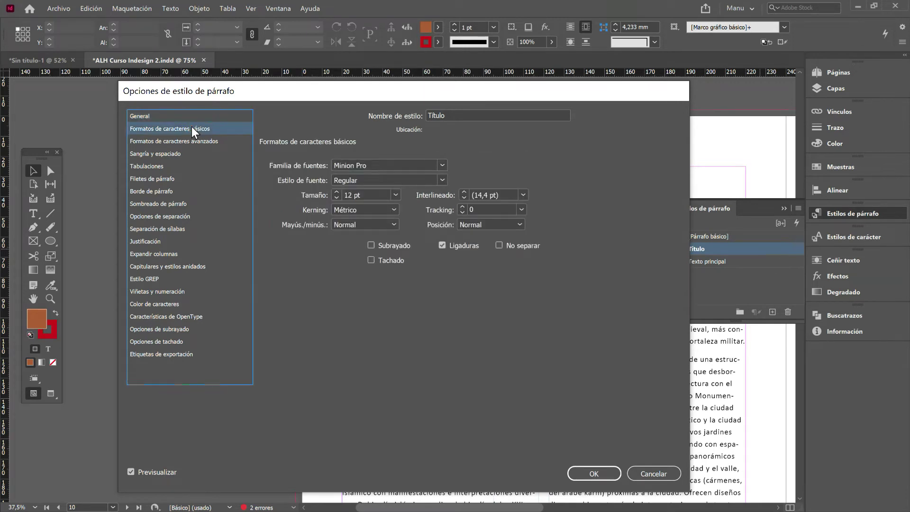
click(443, 166)
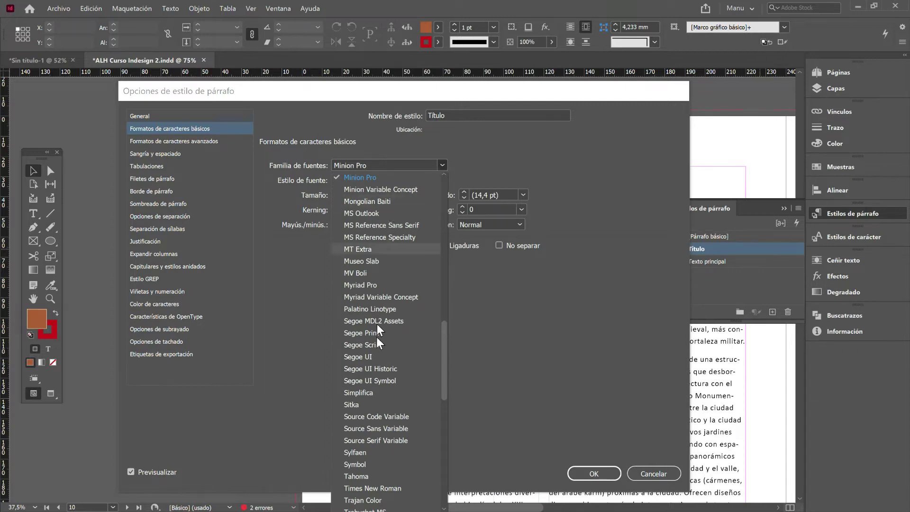
click(362, 393)
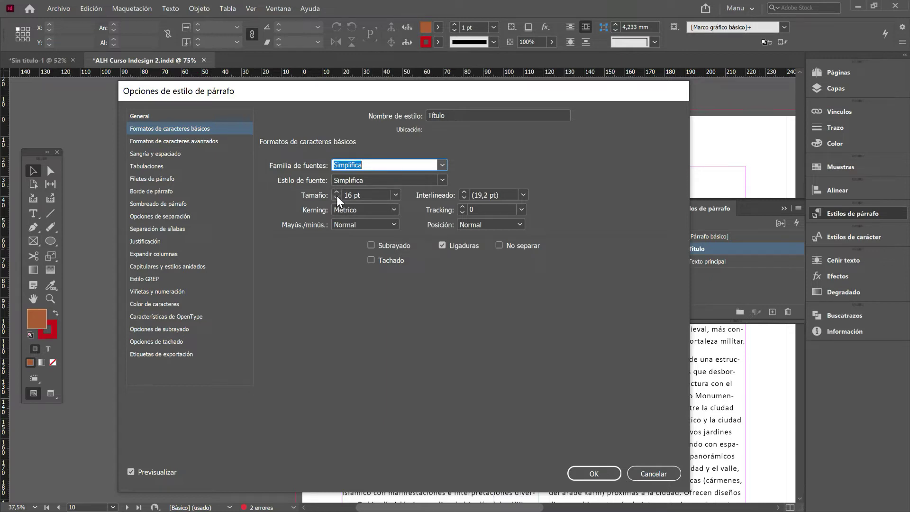
- Set the Título style's alignment to Centro and accept the style options
click(164, 153)
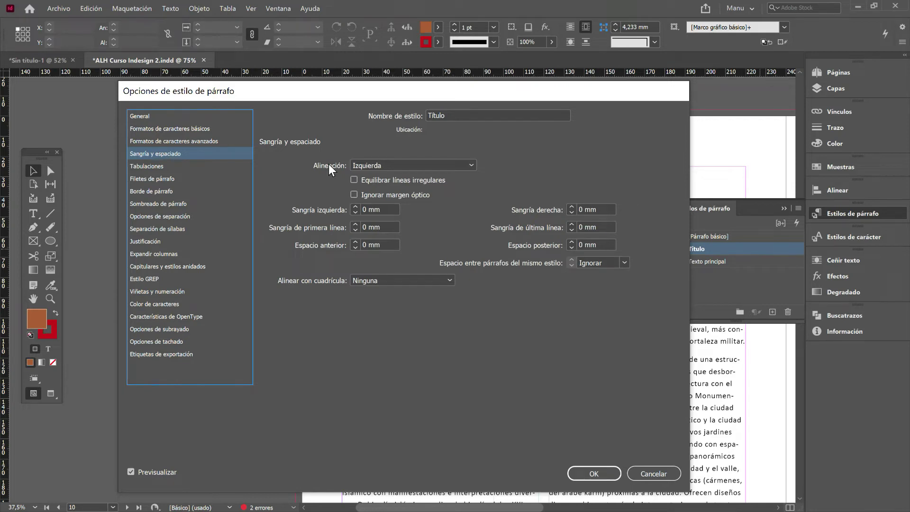
click(471, 164)
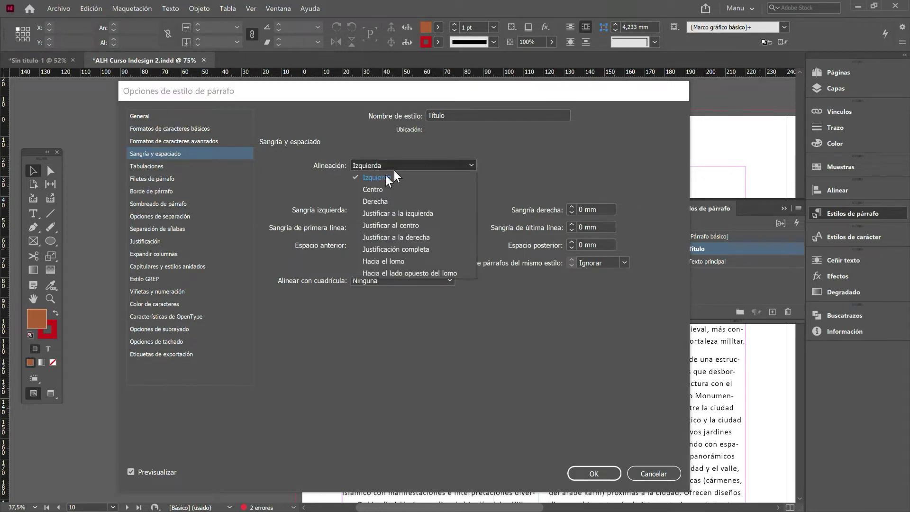
click(375, 189)
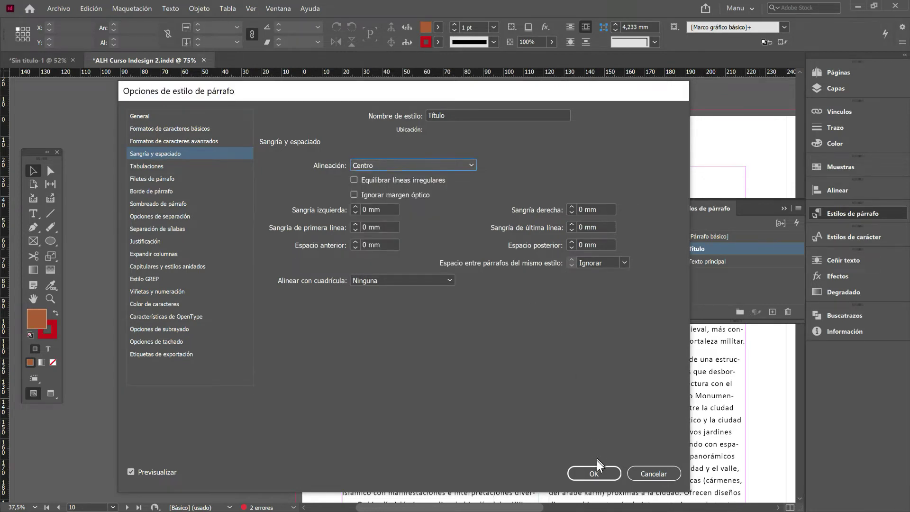
click(593, 472)
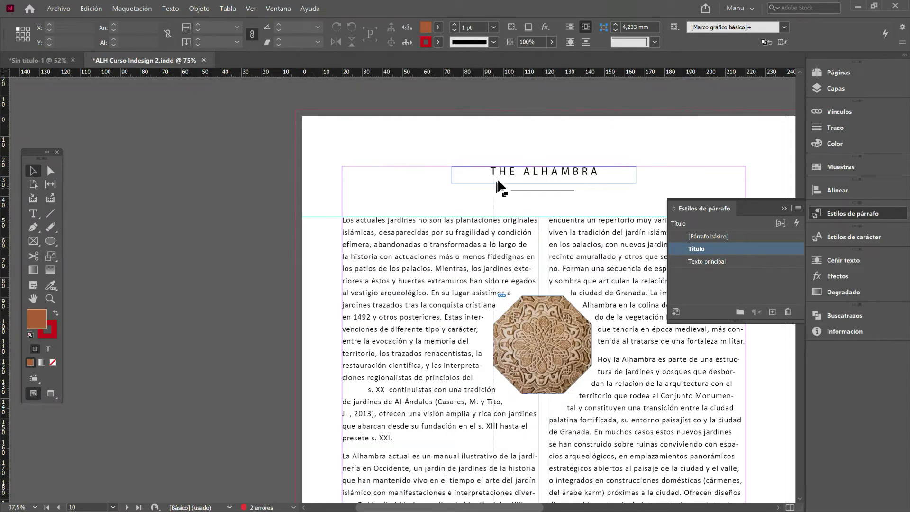
- Apply the Título paragraph style to the THE ALHAMBRA heading frame on page 10
click(537, 173)
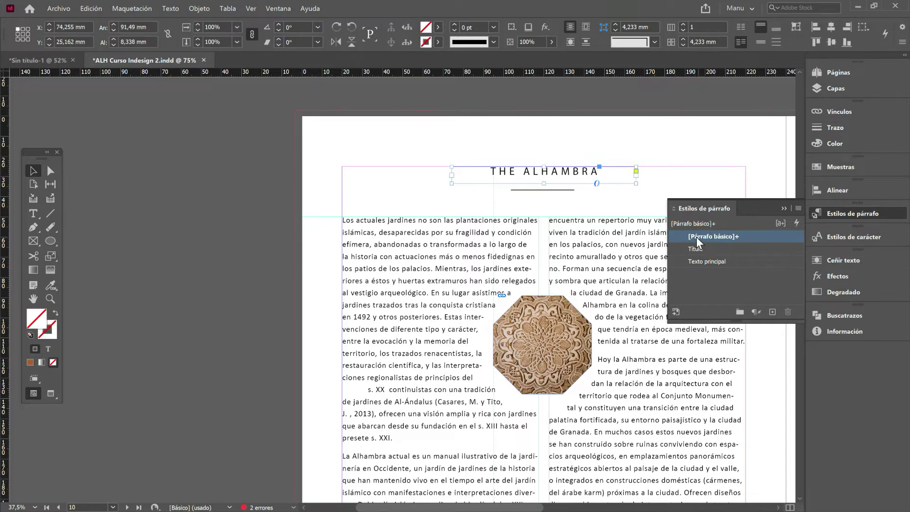
mouse_move(696, 238)
click(712, 246)
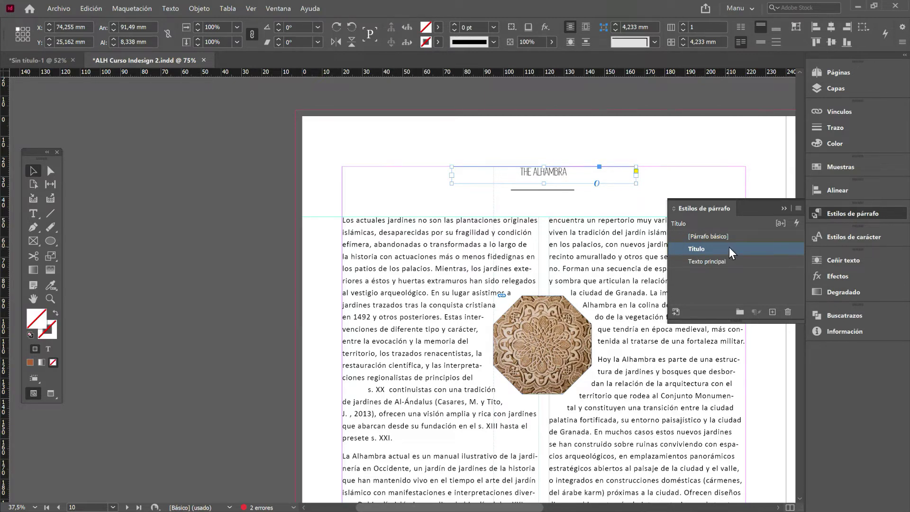
- Edit the Título style while previewing the heading, setting its size to 30 pt and its tracking to 300
double_click(731, 246)
drag(446, 90, 592, 212)
click(336, 254)
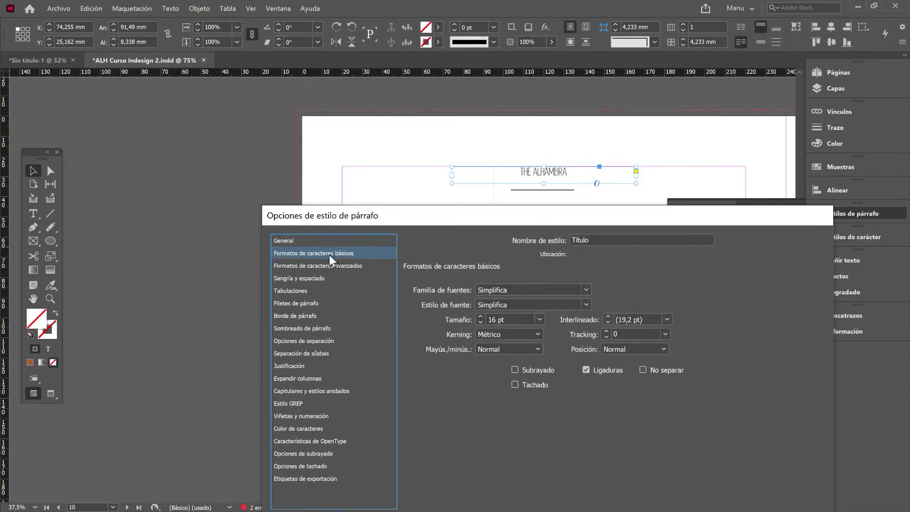
click(479, 317)
click(480, 316)
click(479, 316)
click(479, 316)
click(479, 316)
click(480, 316)
click(480, 316)
click(479, 316)
click(480, 316)
click(479, 316)
click(479, 316)
click(480, 316)
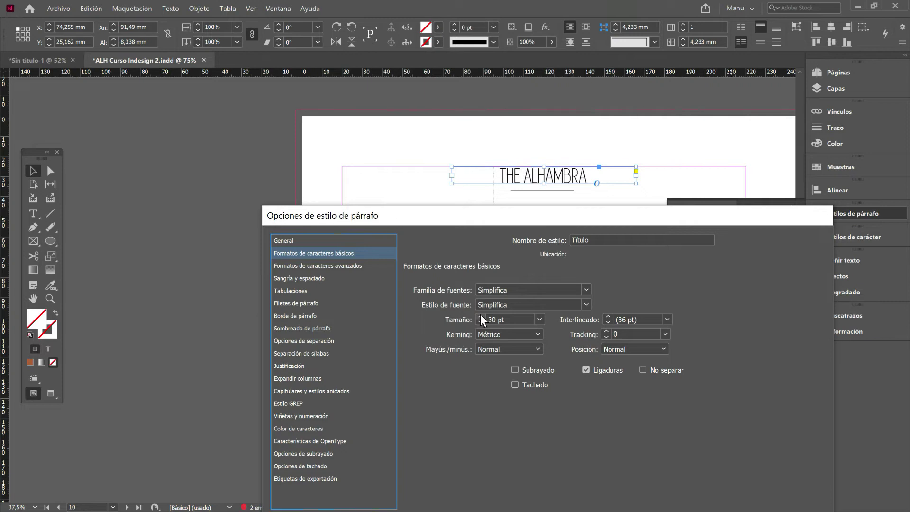
drag(606, 331, 606, 331)
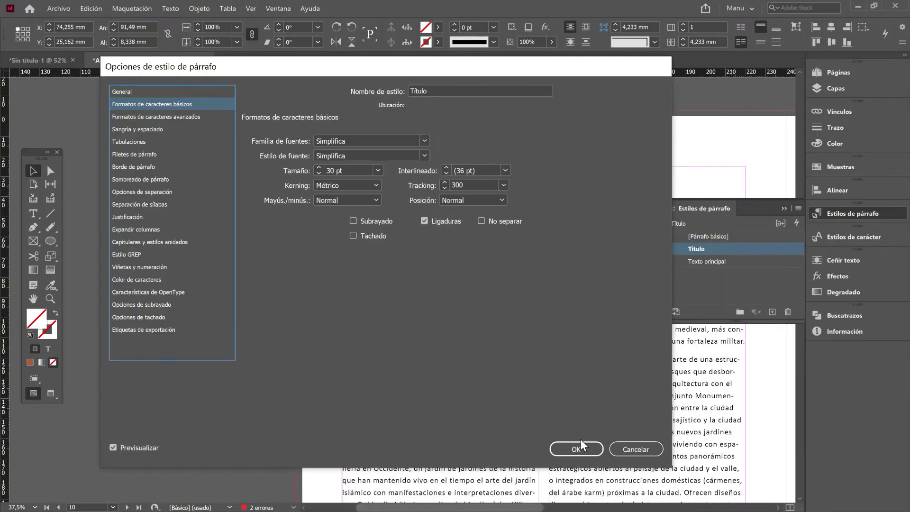
click(572, 447)
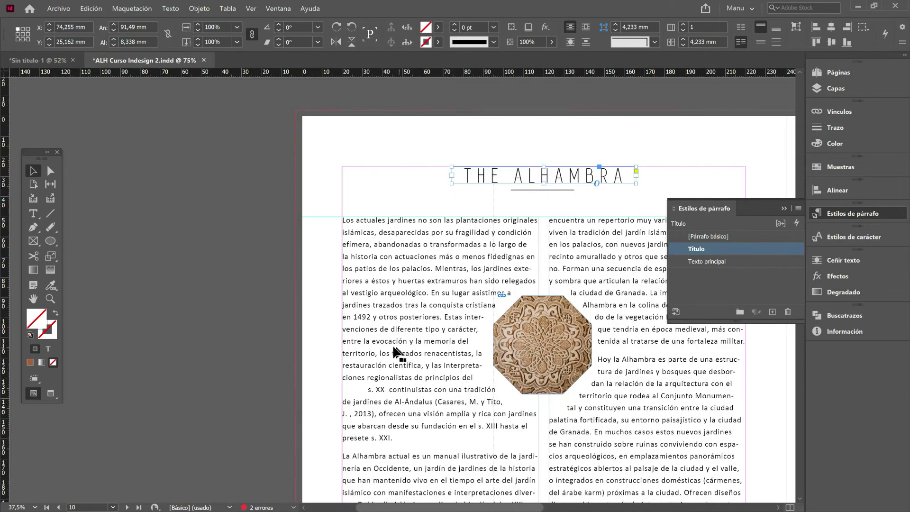
- Apply the Título paragraph style to the THE PARTAL GARDENS heading on page 20 and extend its frame to about 16.5 mm high
alt+scroll(376, 347, down, 1)
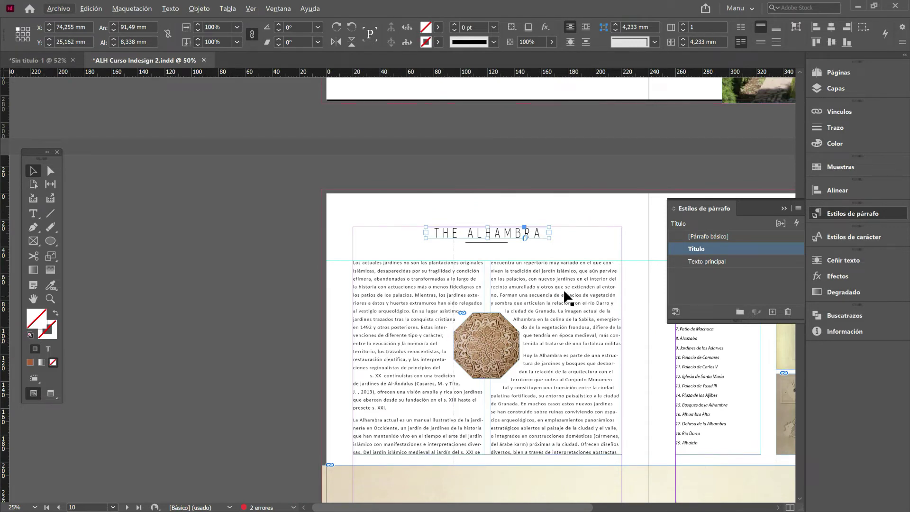
scroll(521, 288, down, 10)
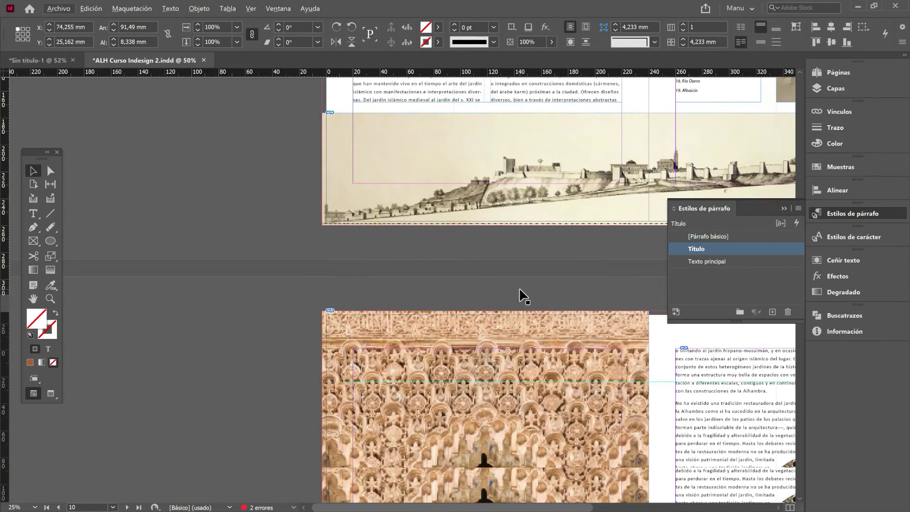
scroll(518, 287, down, 15)
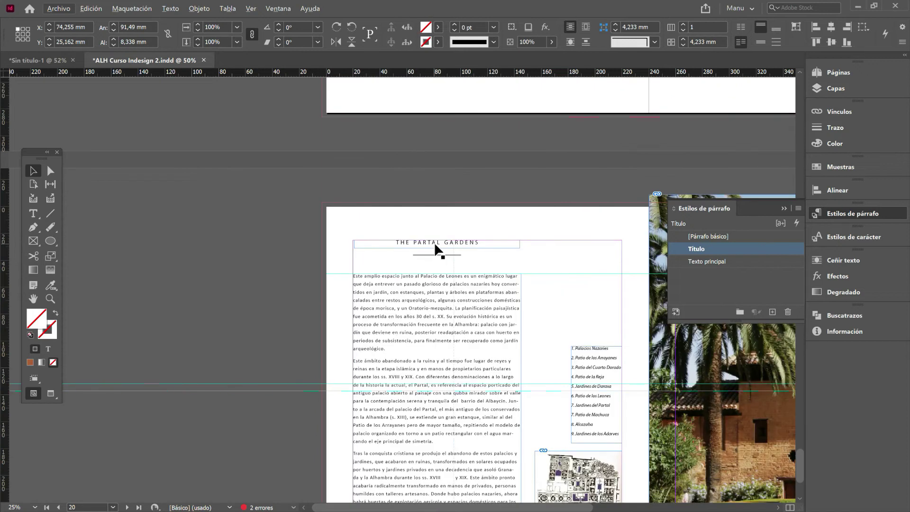
click(434, 243)
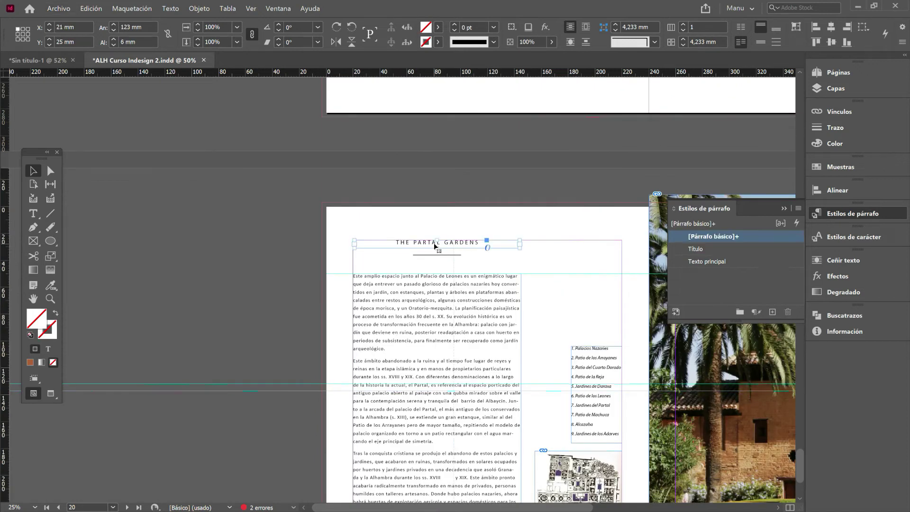
click(716, 248)
drag(437, 248, 435, 262)
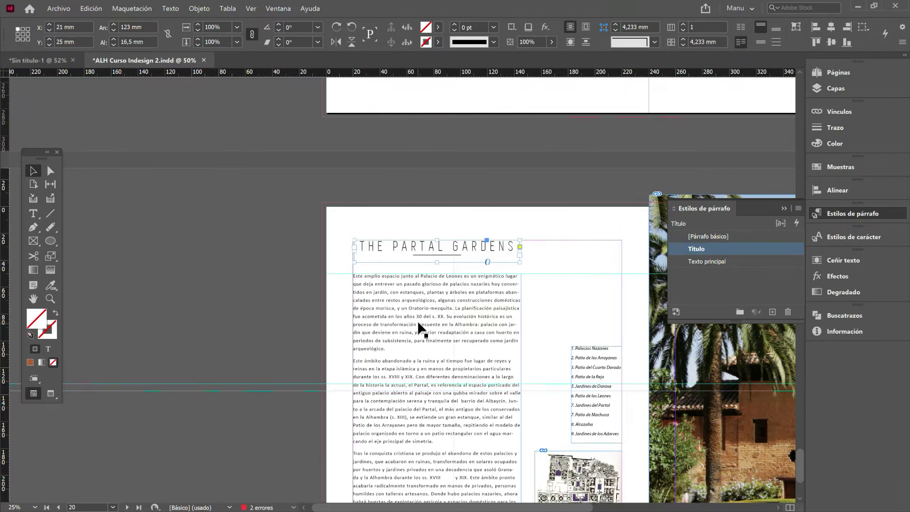
click(280, 292)
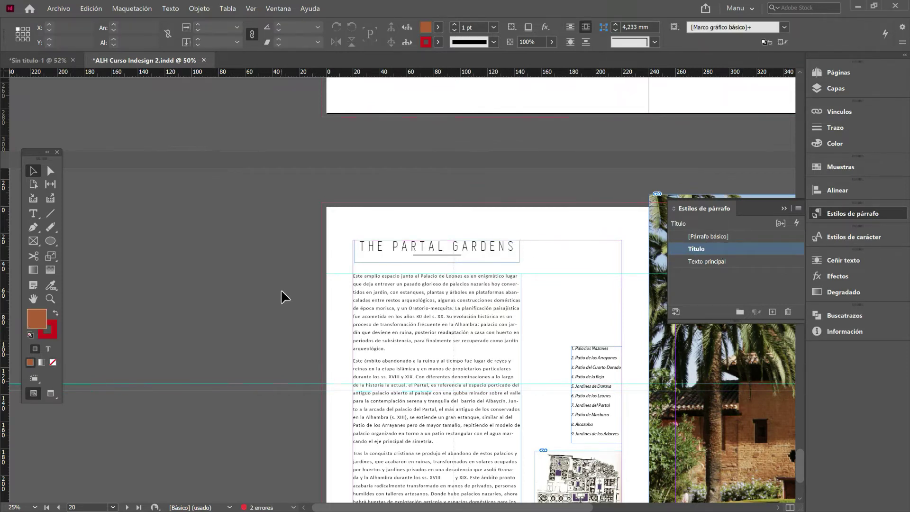
- Delete the decorative lines under the THE PARTAL GARDENS heading on page 20 and the THE ALHAMBRA heading on page 10
click(424, 254)
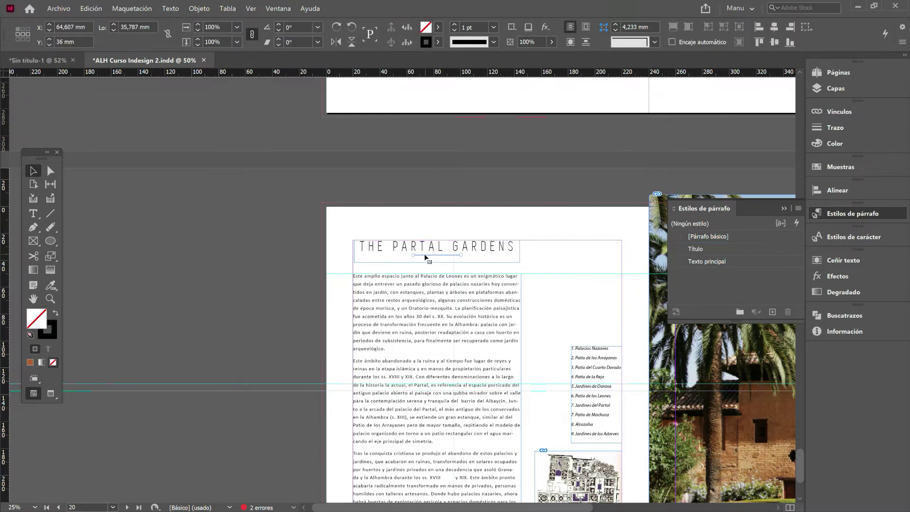
key(ctrl+shift+a)
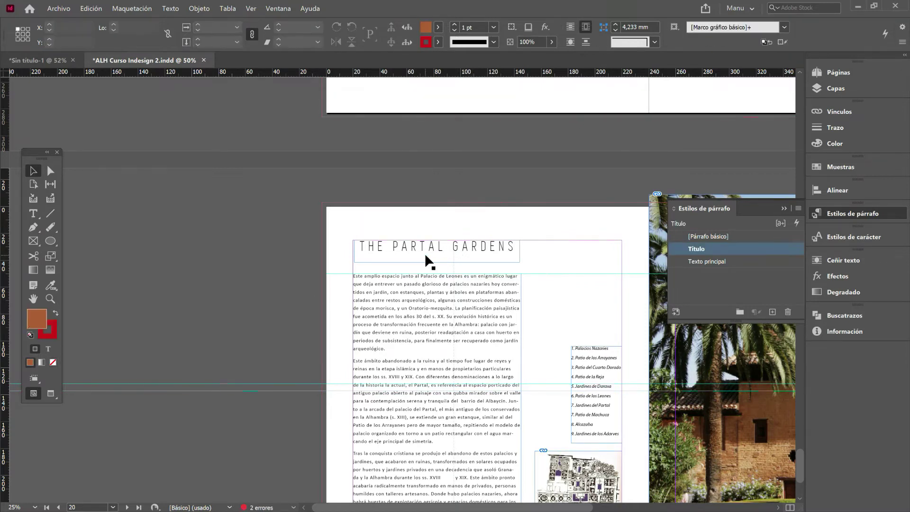
scroll(433, 271, up, 3)
scroll(433, 270, up, 20)
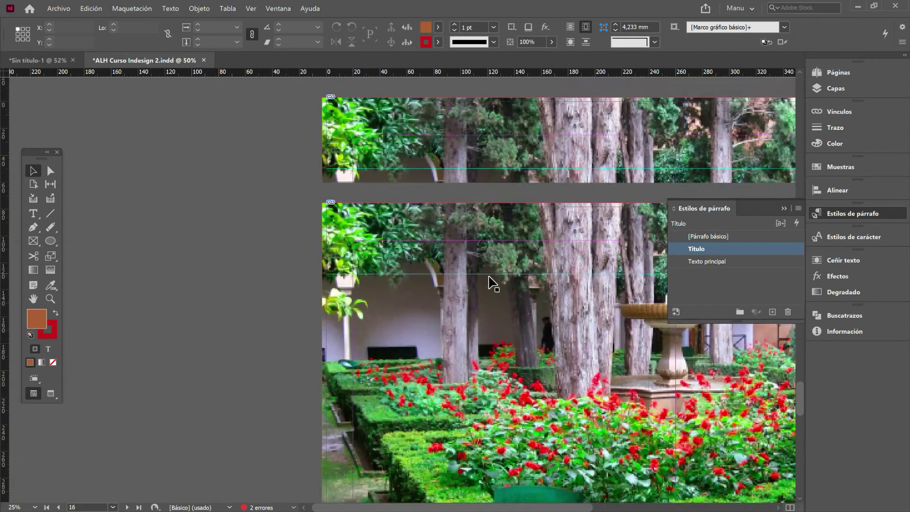
scroll(489, 277, up, 15)
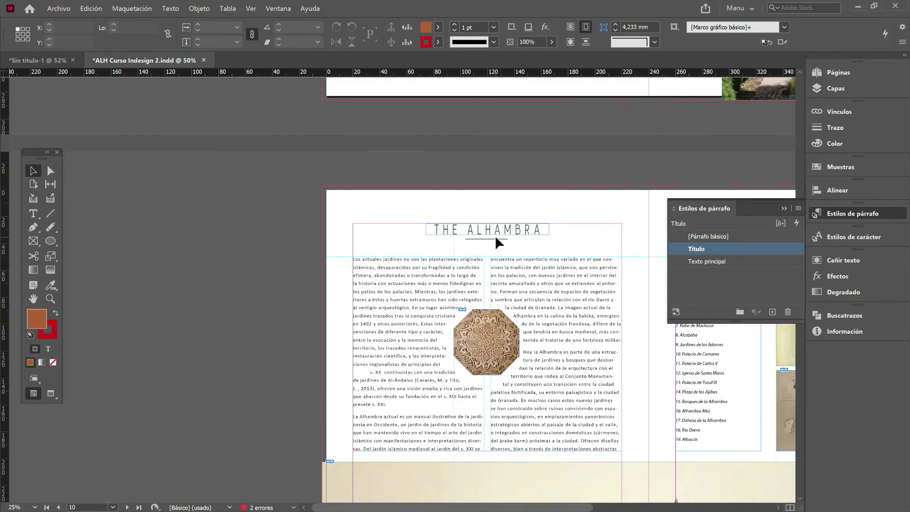
click(497, 239)
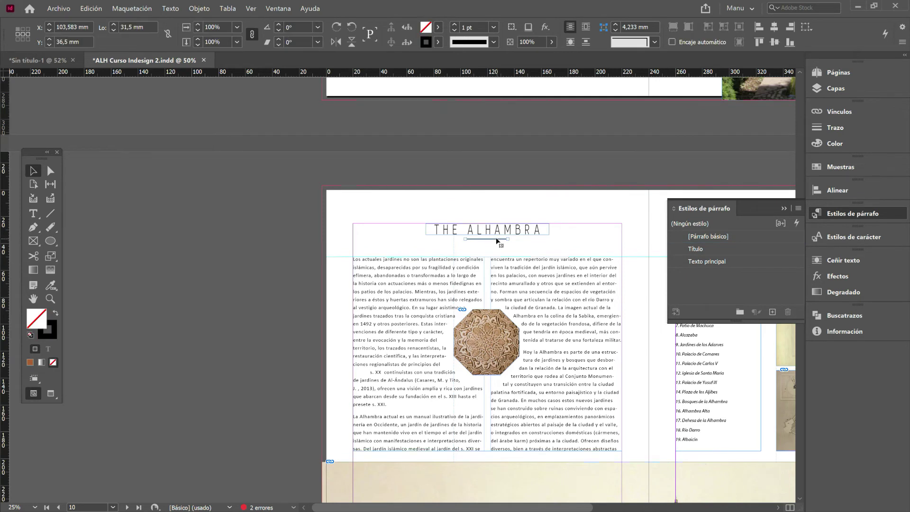
click(498, 244)
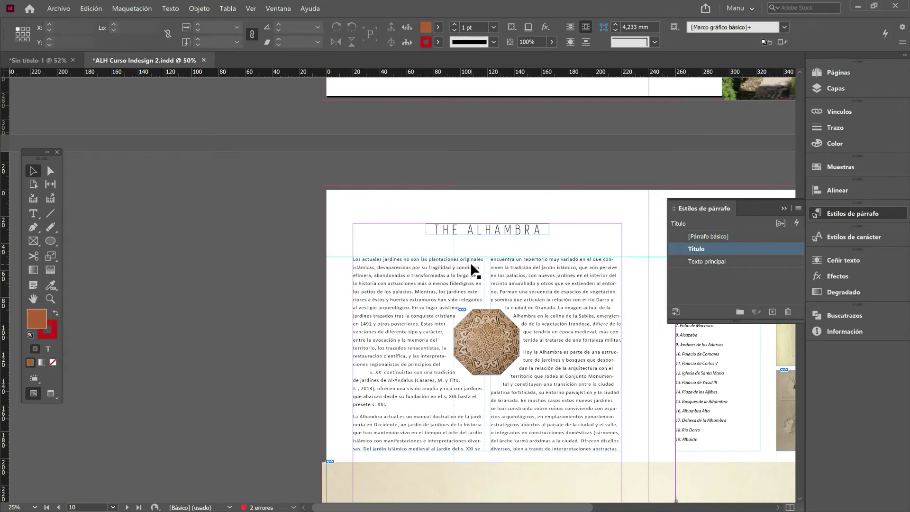
- Delete the decorative line under the COURT OF THE SULTAN'S CIPRESS heading on page 2
scroll(470, 262, up, 20)
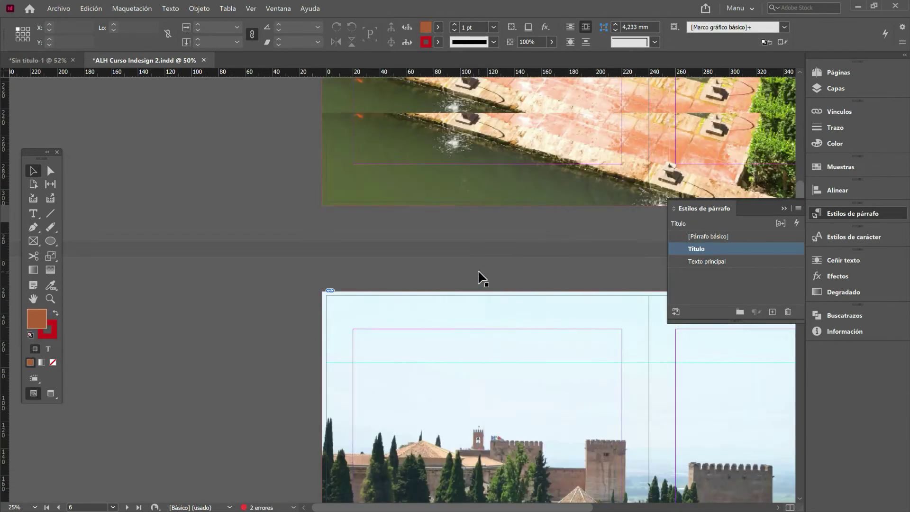
scroll(482, 277, up, 20)
click(435, 238)
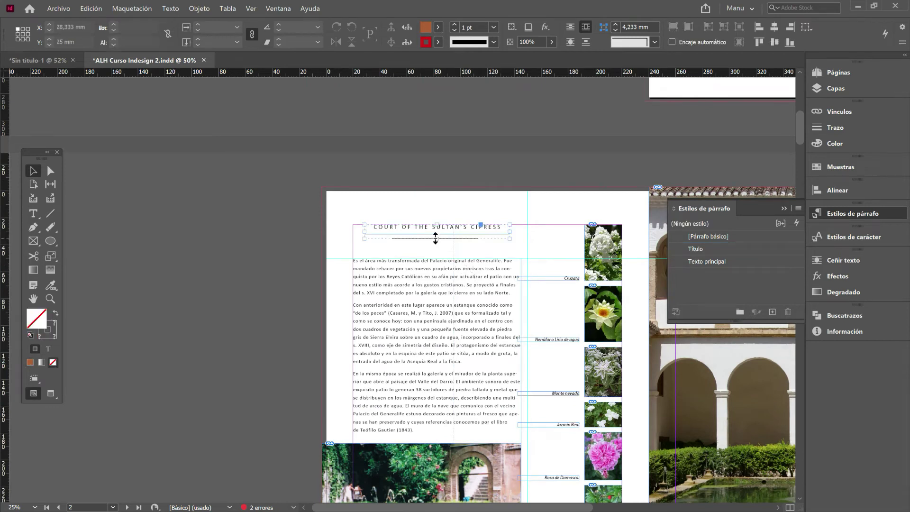
click(440, 239)
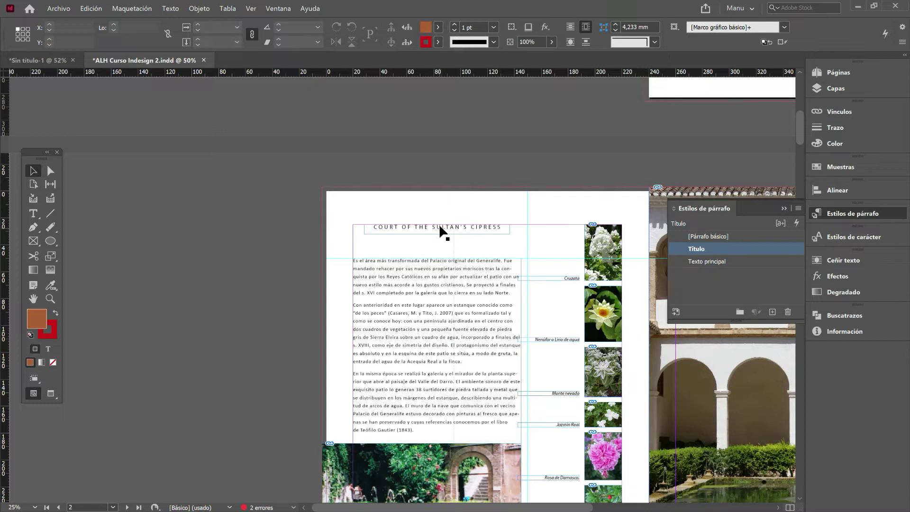
- Apply the Título style to the COURT OF THE SULTAN'S CIPRESS heading and extend its frame to about 20.8 mm high
click(440, 227)
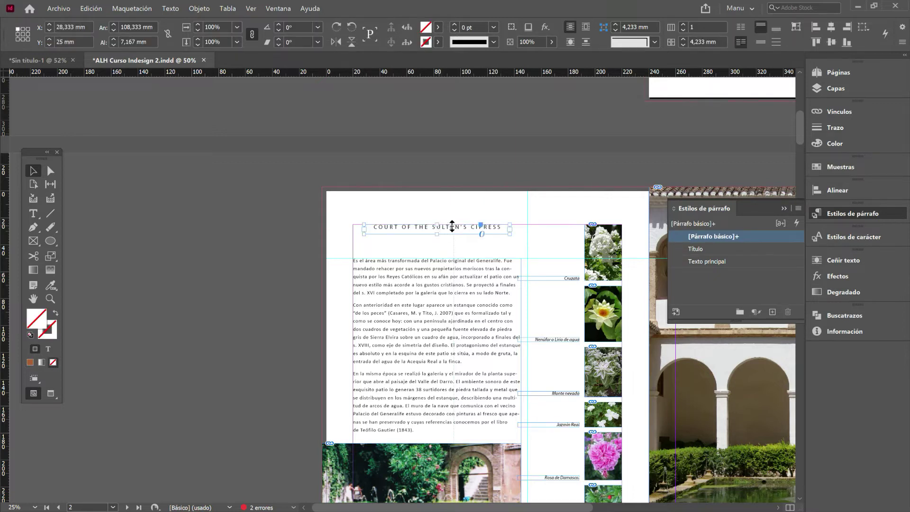
click(715, 247)
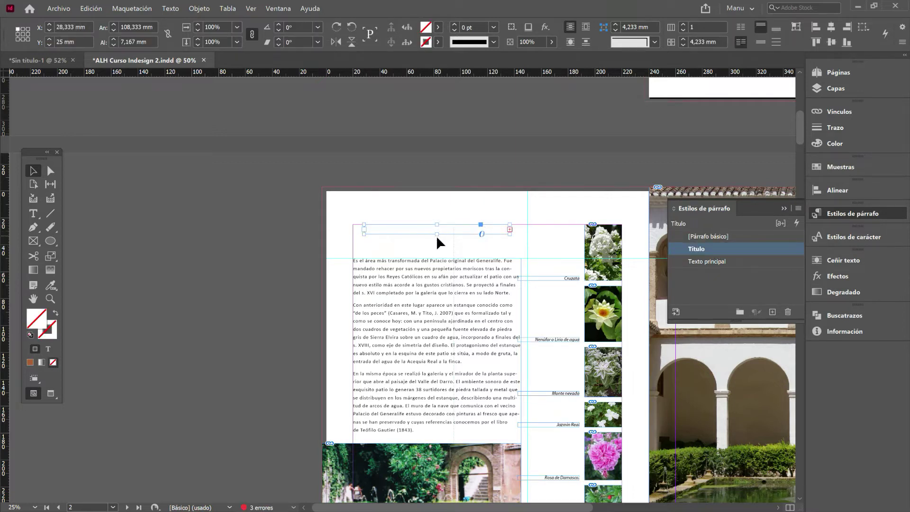
drag(437, 234, 436, 254)
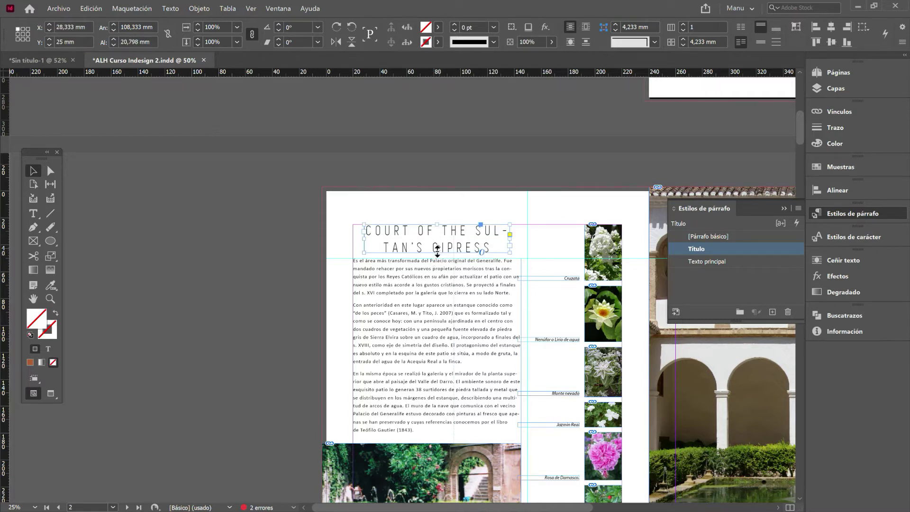
- Edit the Título style's basic character formats with the heading in preview, reducing the font size to 18 pt
double_click(740, 247)
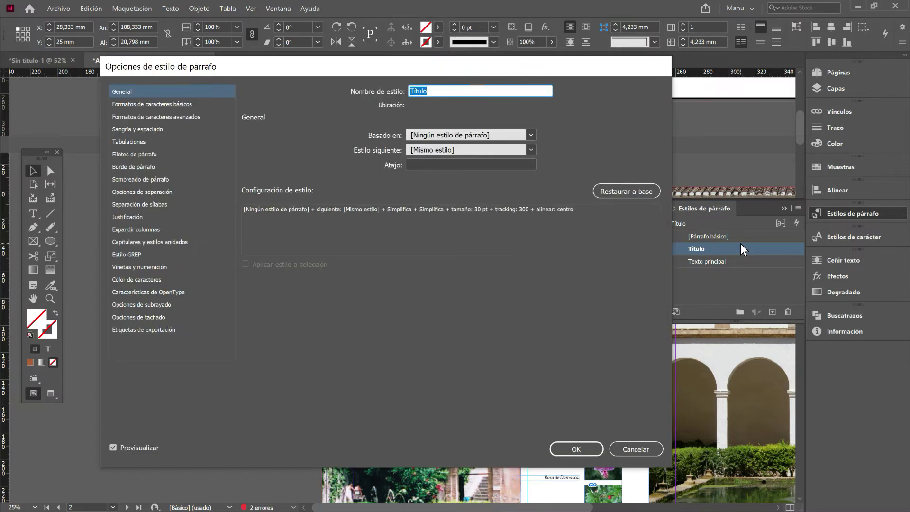
click(179, 103)
drag(375, 69, 508, 319)
click(450, 423)
click(450, 423)
click(450, 423)
click(451, 423)
double_click(451, 423)
double_click(450, 422)
double_click(450, 423)
double_click(450, 423)
drag(416, 316, 342, 89)
click(579, 421)
- Replace the THE PARTAL GARDENS heading text on page 20 with "JARINES DEL PARTAL"
scroll(378, 336, down, 15)
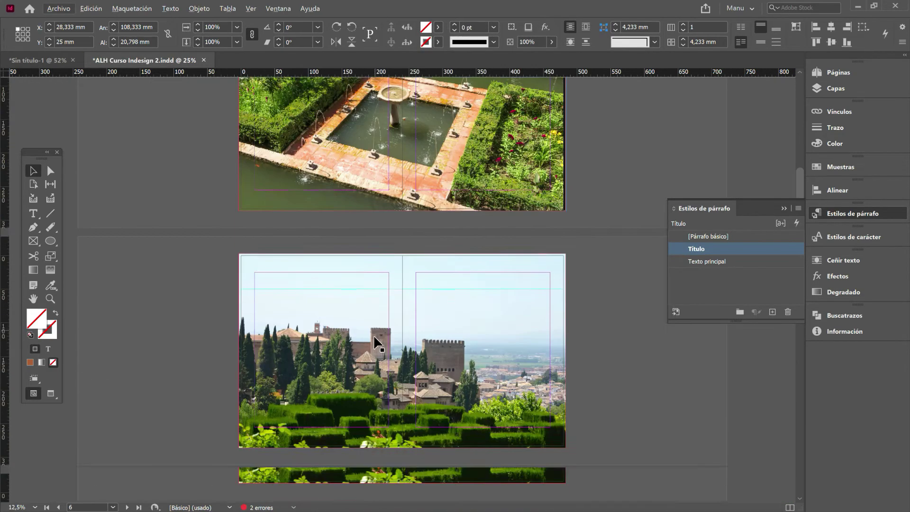
scroll(353, 400, up, 1)
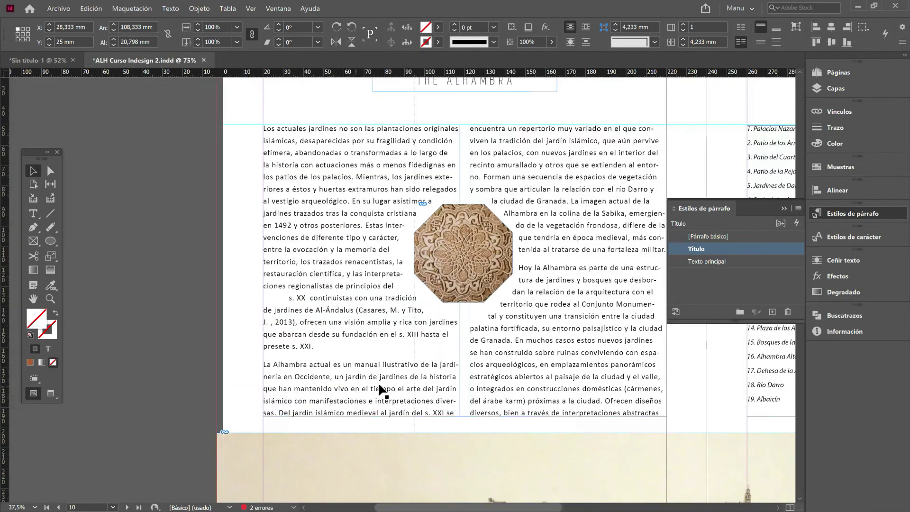
scroll(360, 393, down, 10)
scroll(410, 361, down, 6)
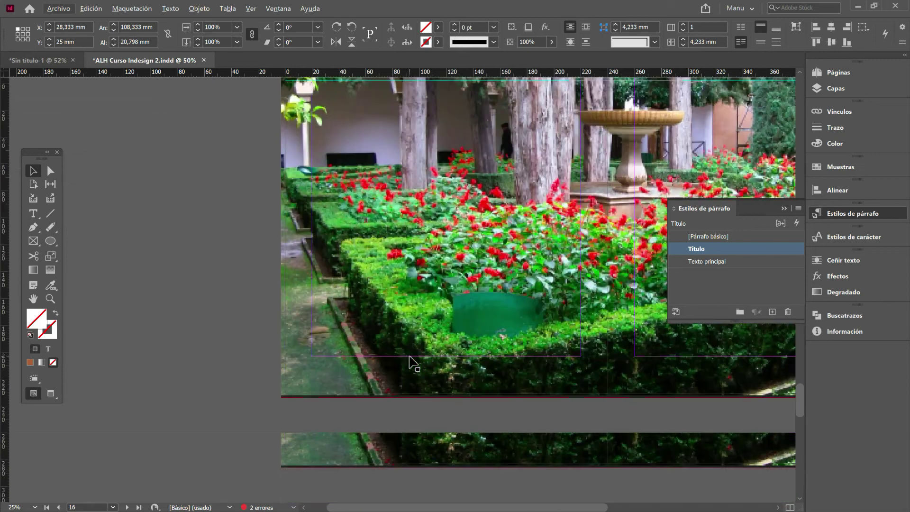
scroll(409, 354, down, 5)
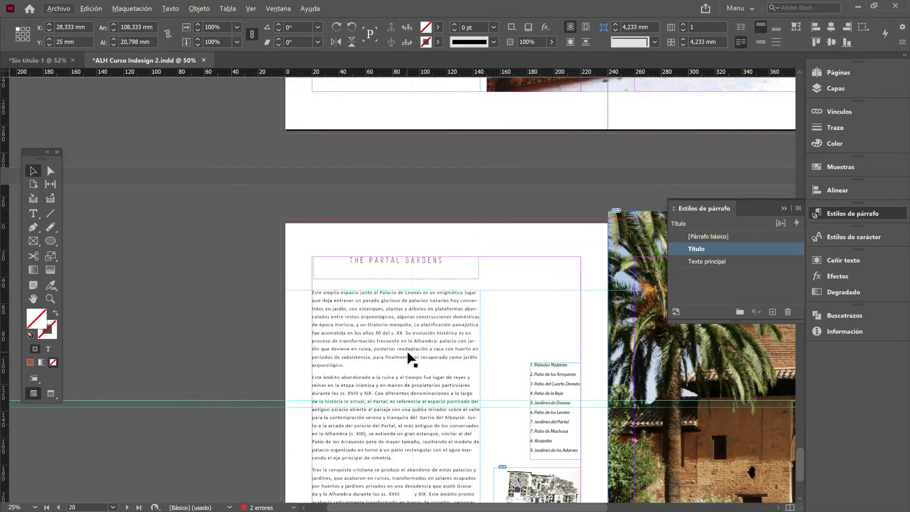
key(alt)
double_click(394, 259)
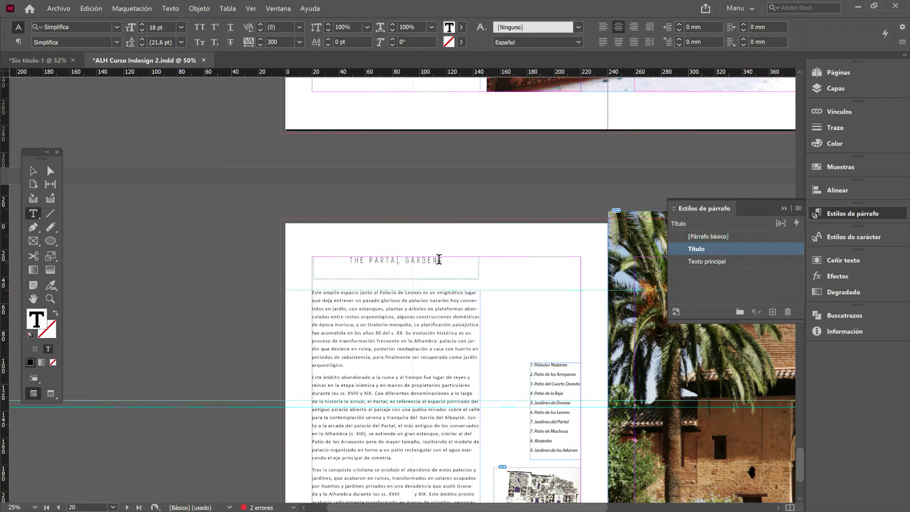
drag(444, 259, 346, 258)
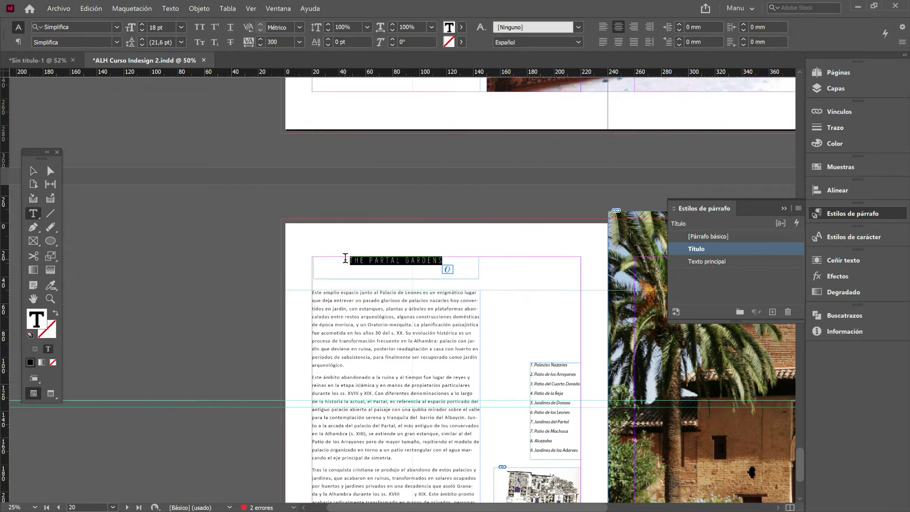
key(BackSpace)
text(JARINES DEL PARTAL)
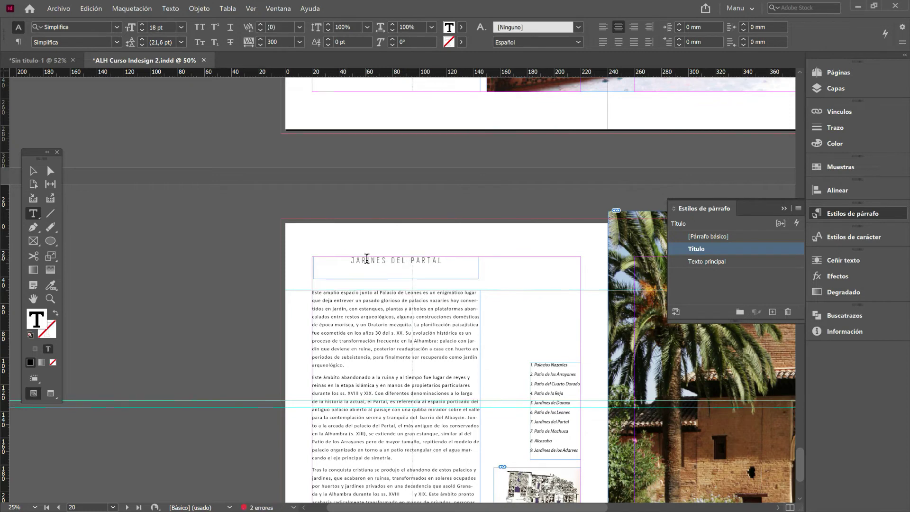
click(33, 171)
- Create a new paragraph style from the Cruzata plant caption on page 2 and apply it to the caption text
scroll(541, 328, up, 5)
scroll(546, 328, up, 10)
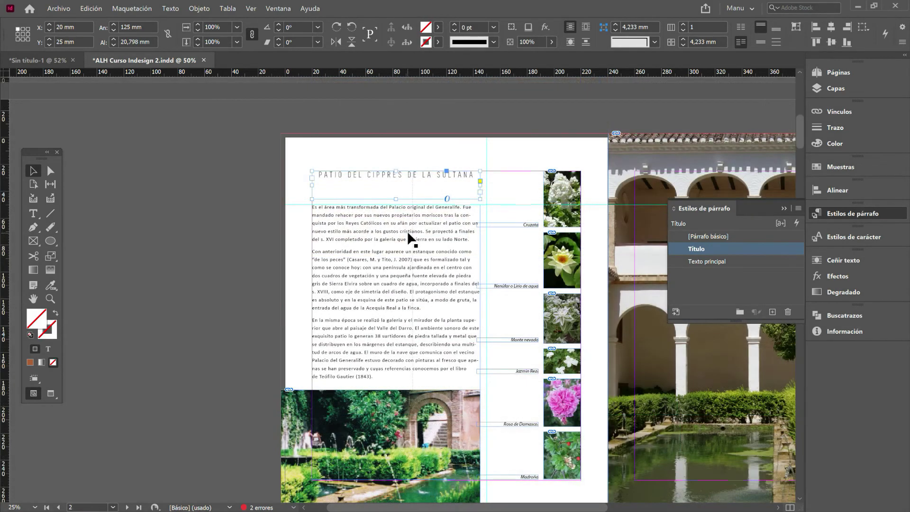
scroll(351, 311, up, 2)
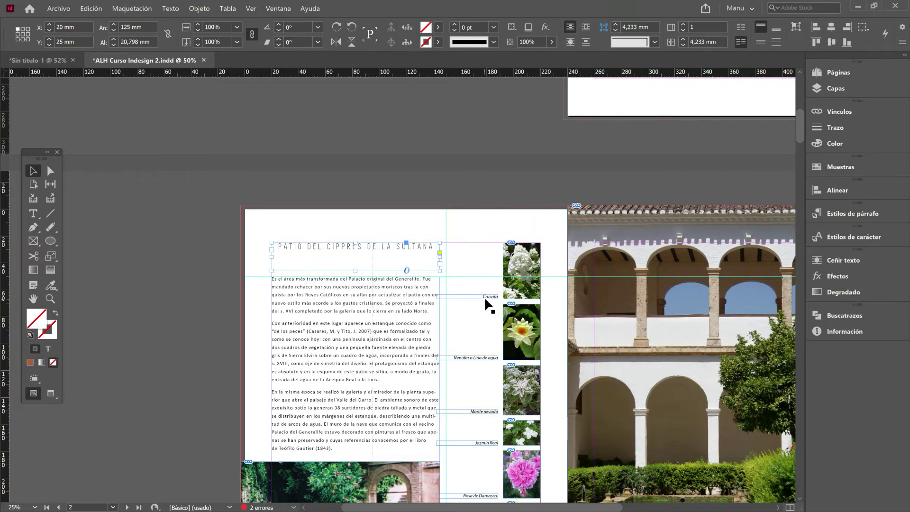
scroll(494, 320, up, 3)
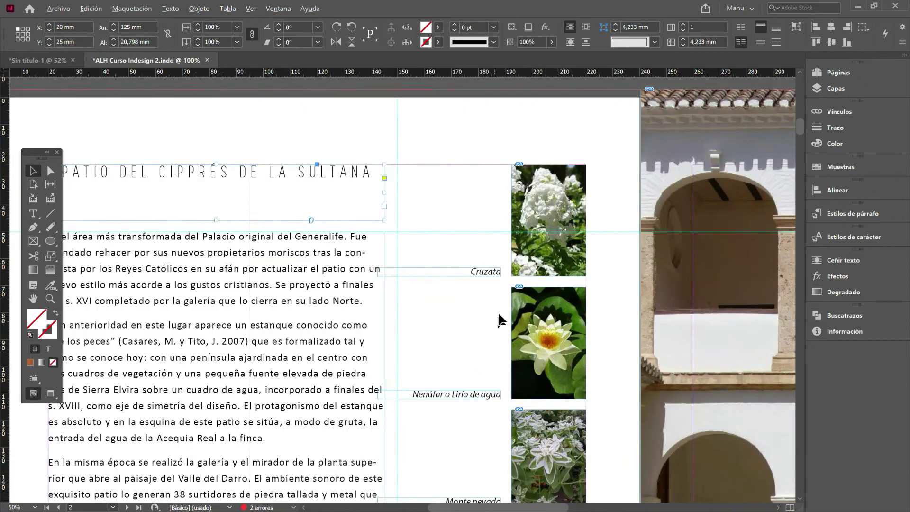
key(alt)
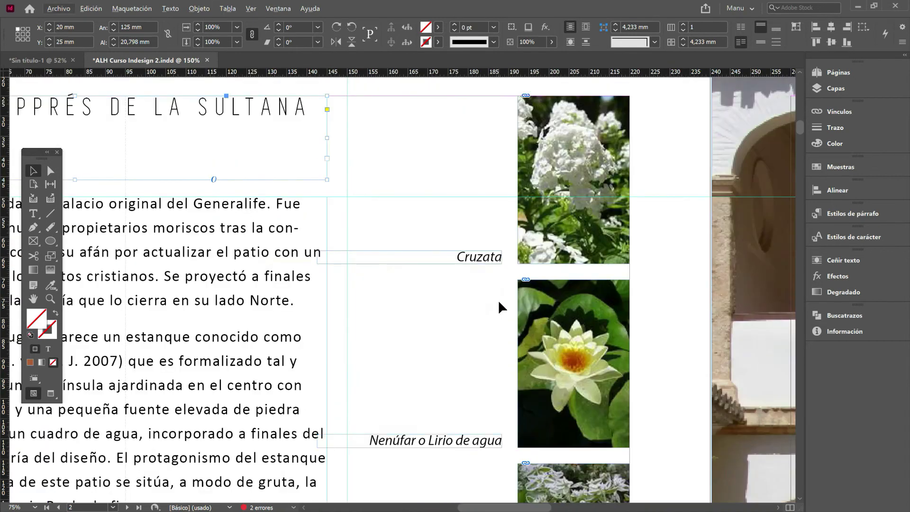
click(477, 259)
double_click(477, 258)
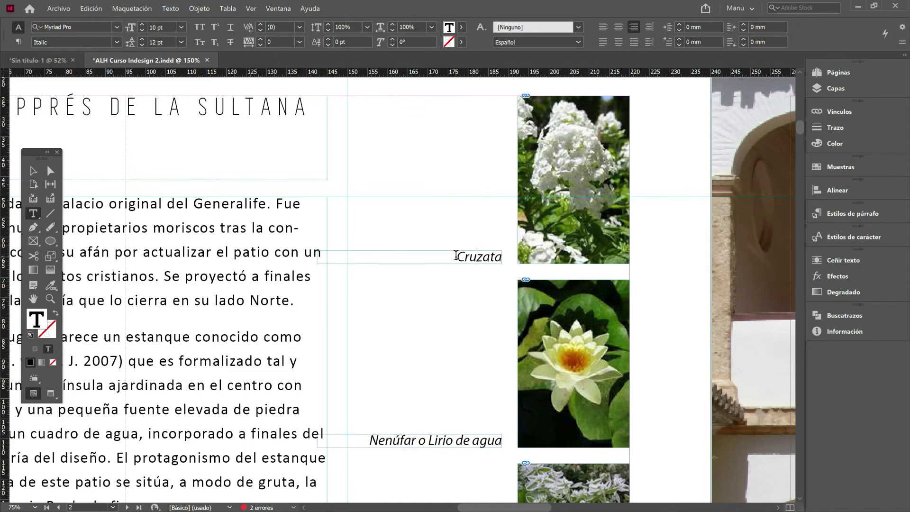
drag(455, 255, 521, 256)
click(852, 214)
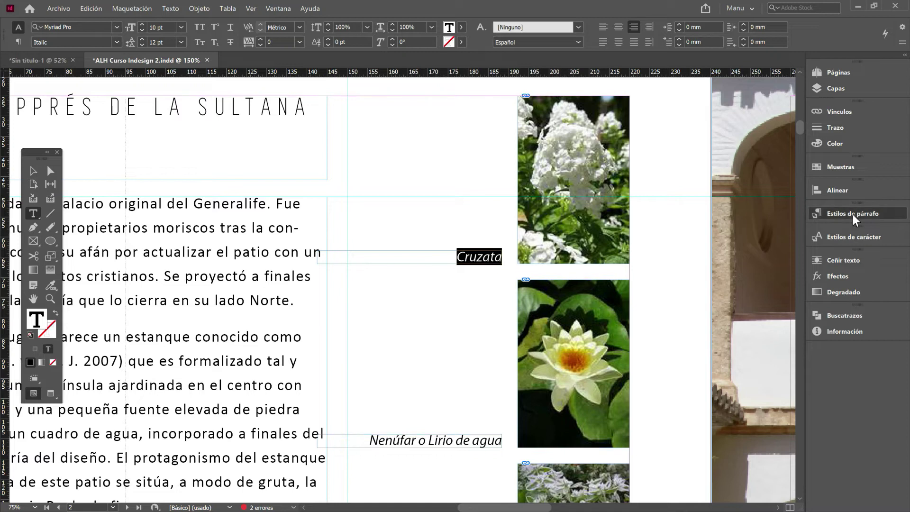
mouse_move(704, 240)
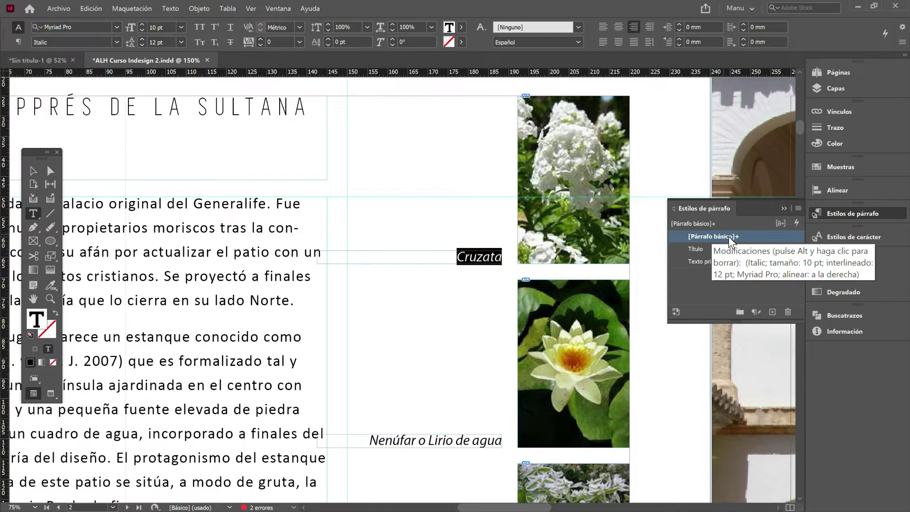
click(772, 313)
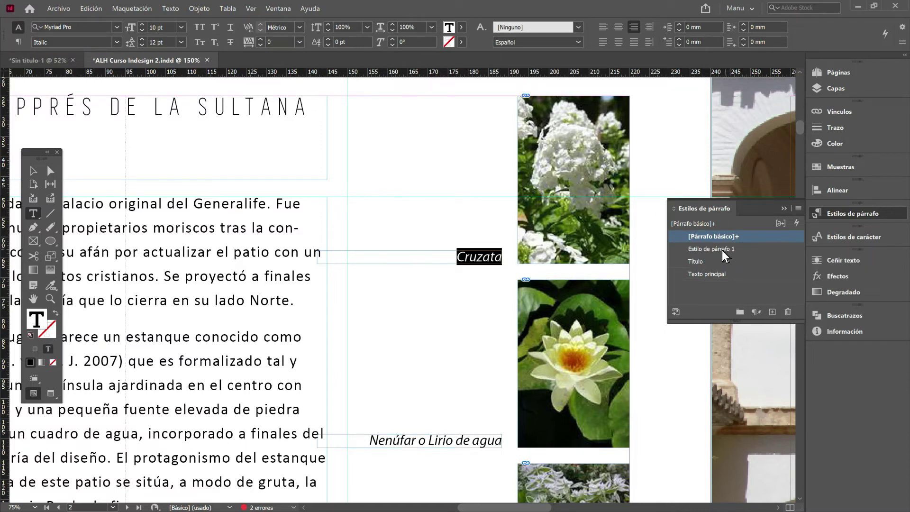
click(734, 249)
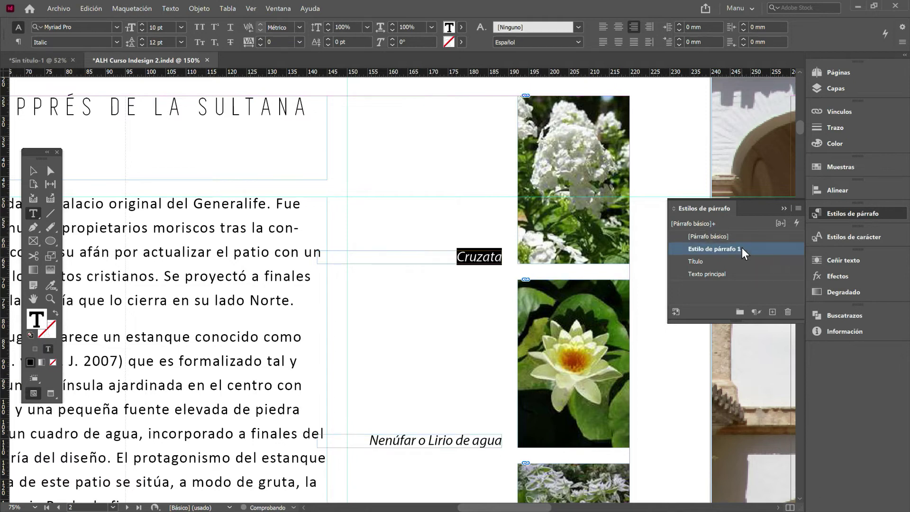
- Rename the new caption paragraph style as "Pie de foto"
double_click(742, 249)
text(Pie de foto)
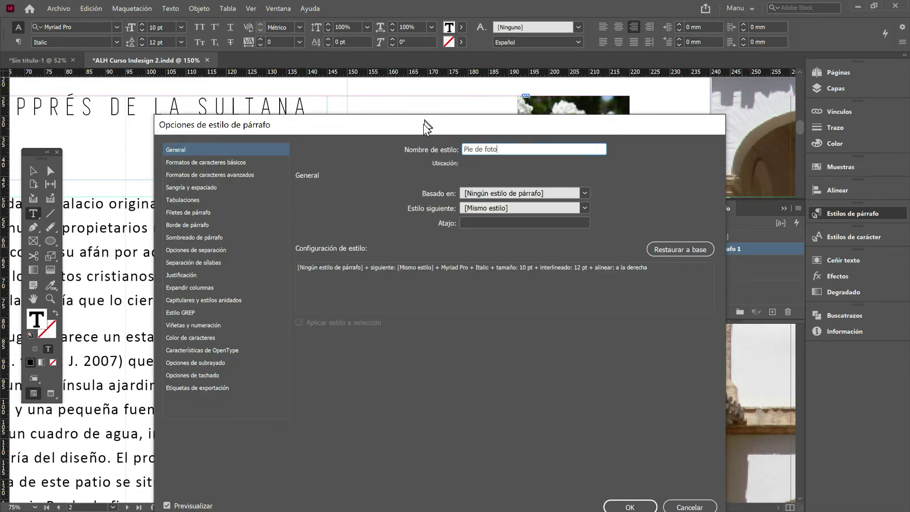
drag(424, 119, 397, 84)
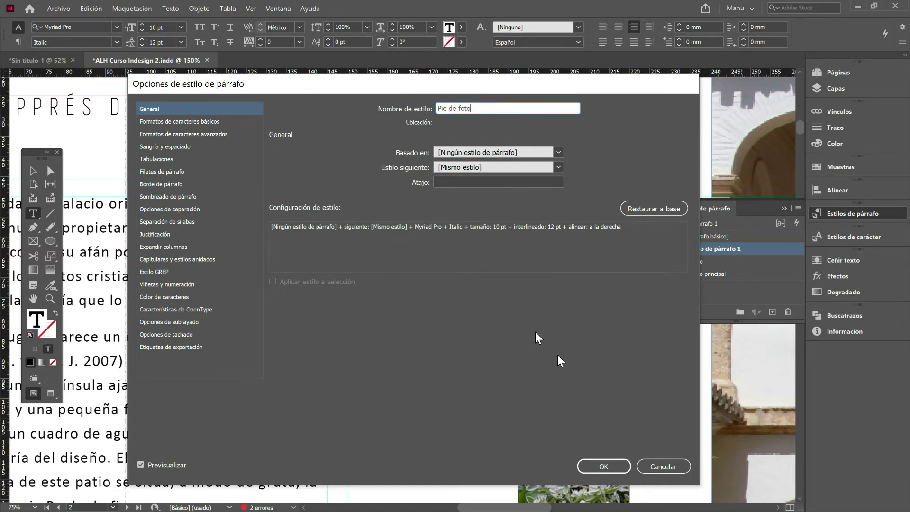
click(605, 465)
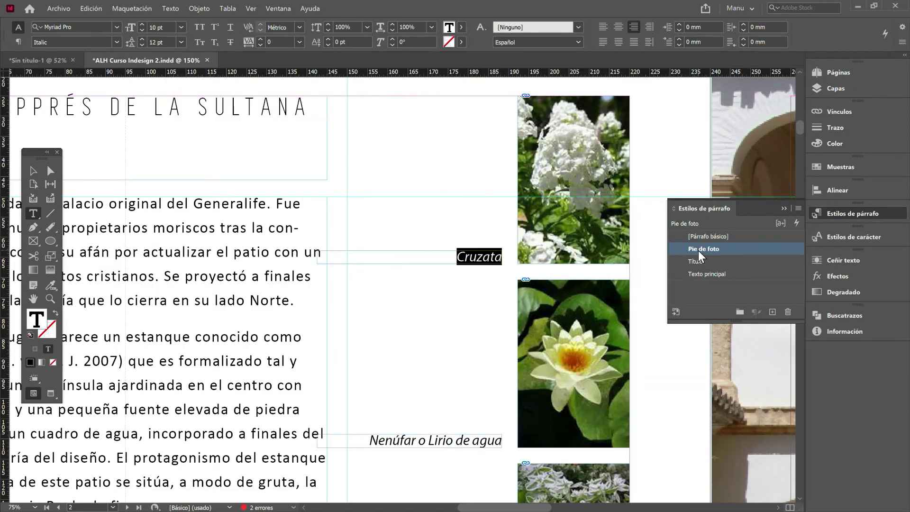
- Apply the Pie de foto style to the other five plant captions on page 2, from Nenúfar o Lirio de agua to Madroño
click(33, 170)
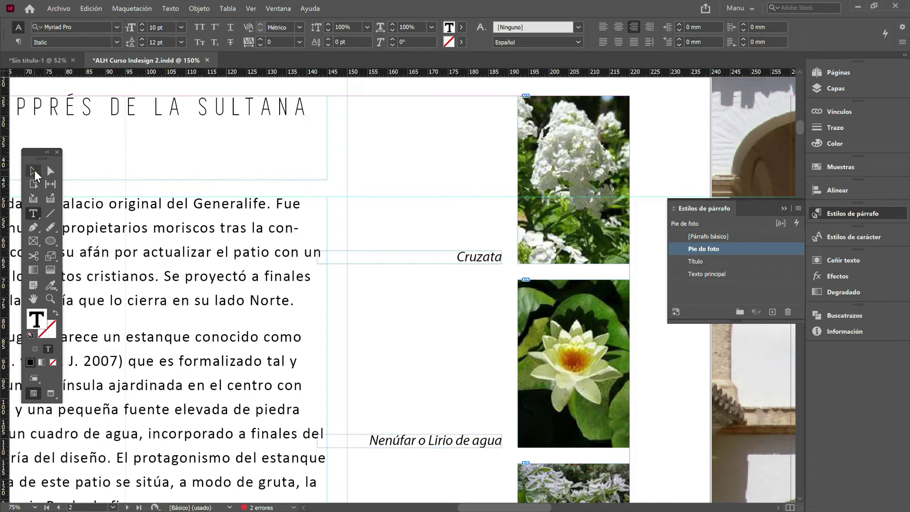
click(503, 438)
scroll(502, 277, down, 3)
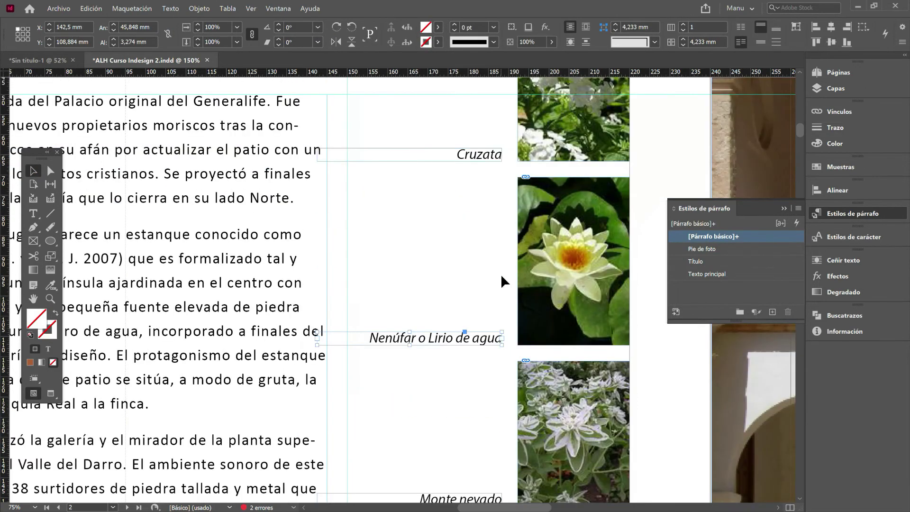
scroll(504, 281, down, 2)
scroll(503, 281, down, 3)
shift+click(467, 329)
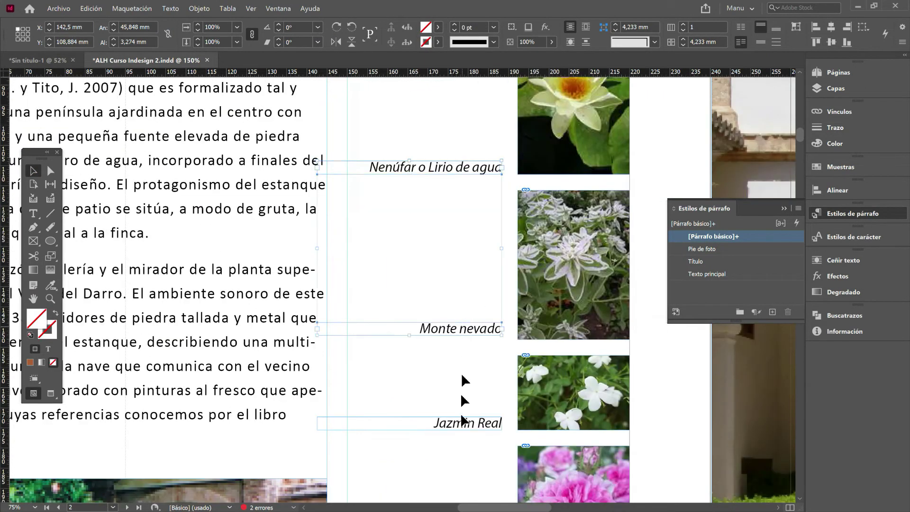
shift+click(467, 421)
scroll(458, 275, down, 3)
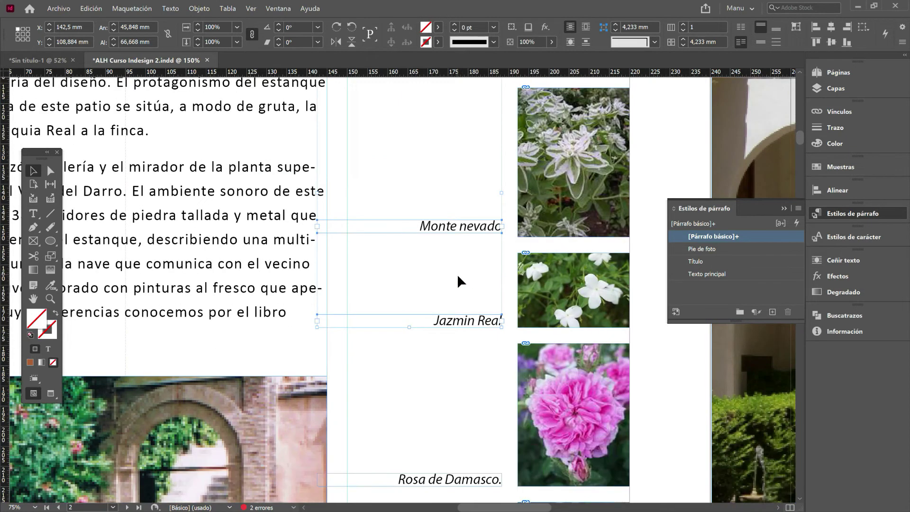
scroll(458, 280, down, 7)
shift+click(462, 244)
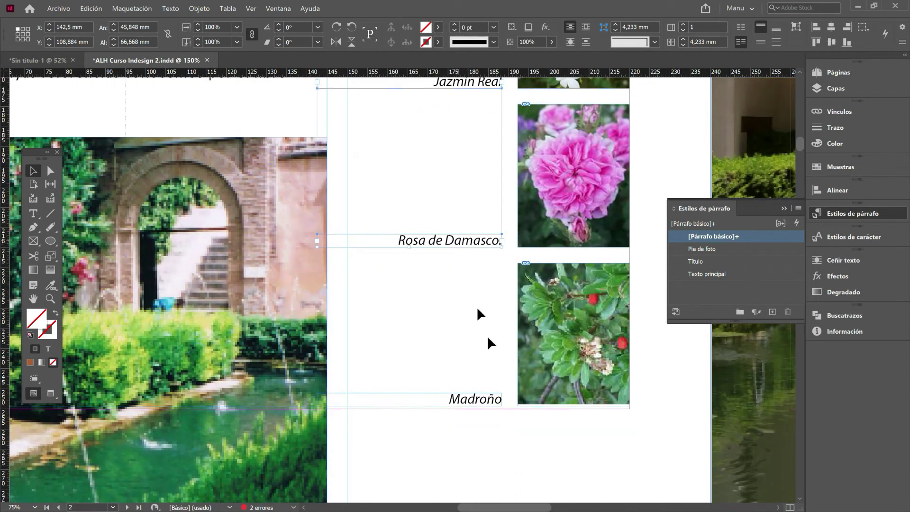
shift+click(474, 399)
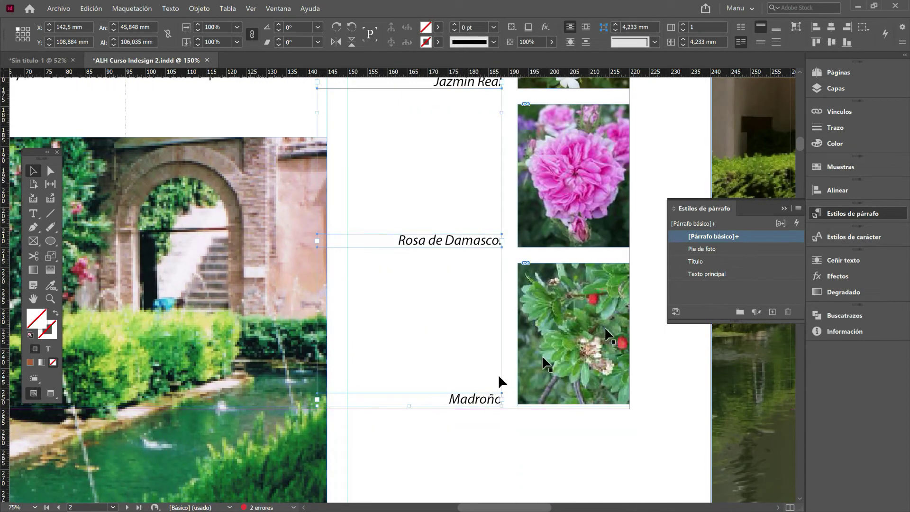
click(734, 250)
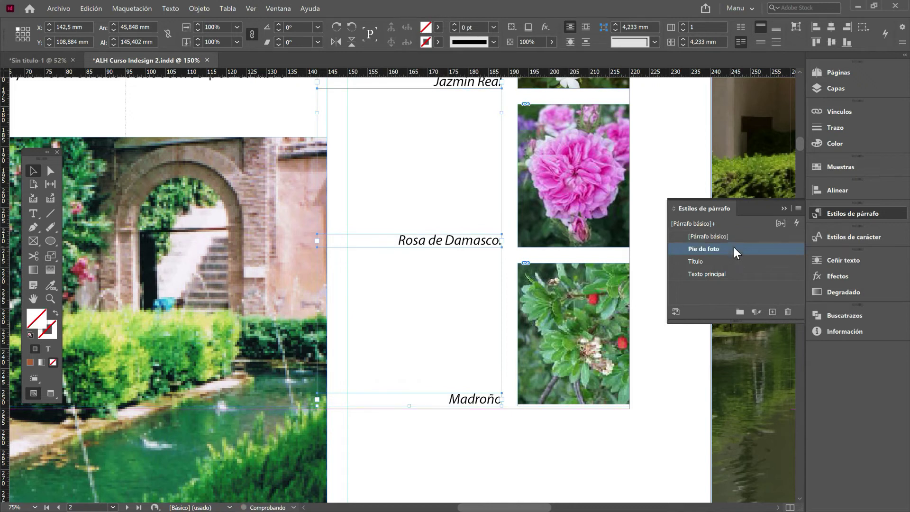
- Apply the Pie de foto style to the numbered list of places beside the maps on the LA ALHAMBRA spread
key(ctrl+alt+shift+0)
scroll(448, 251, down, 10)
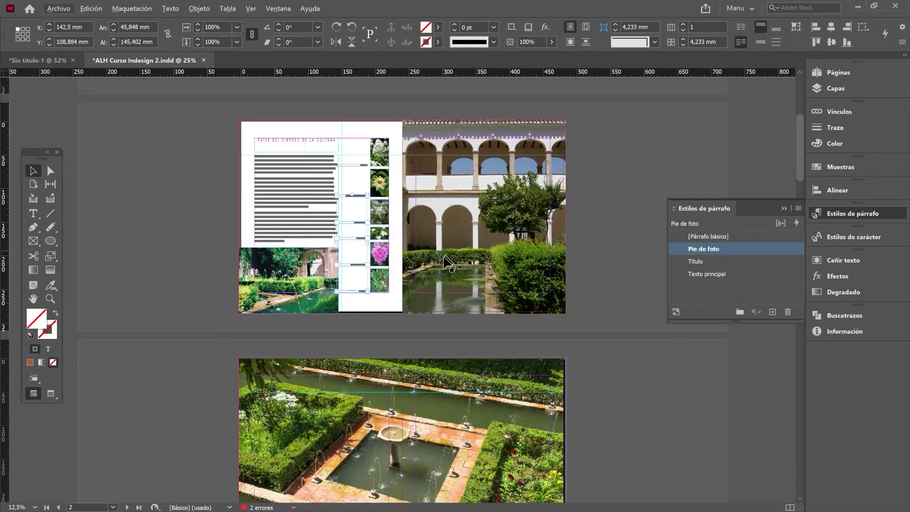
scroll(437, 257, down, 10)
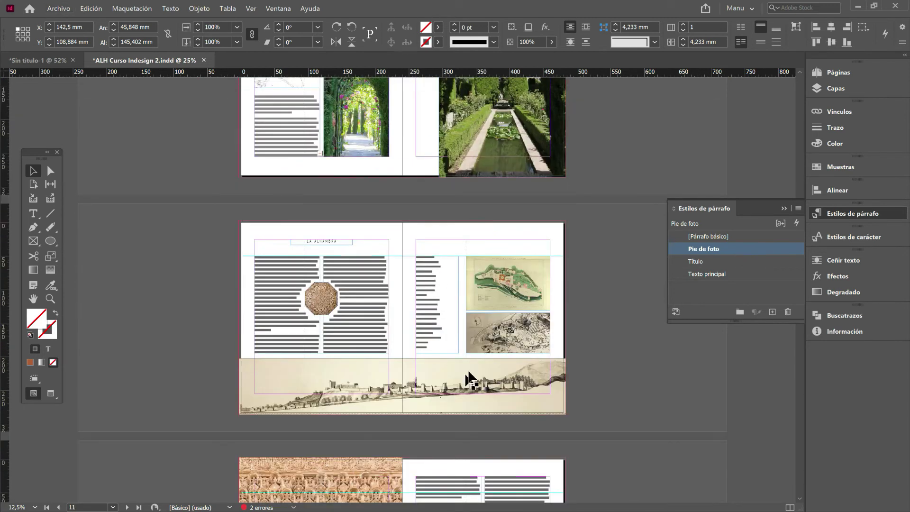
key(ctrl+plus)
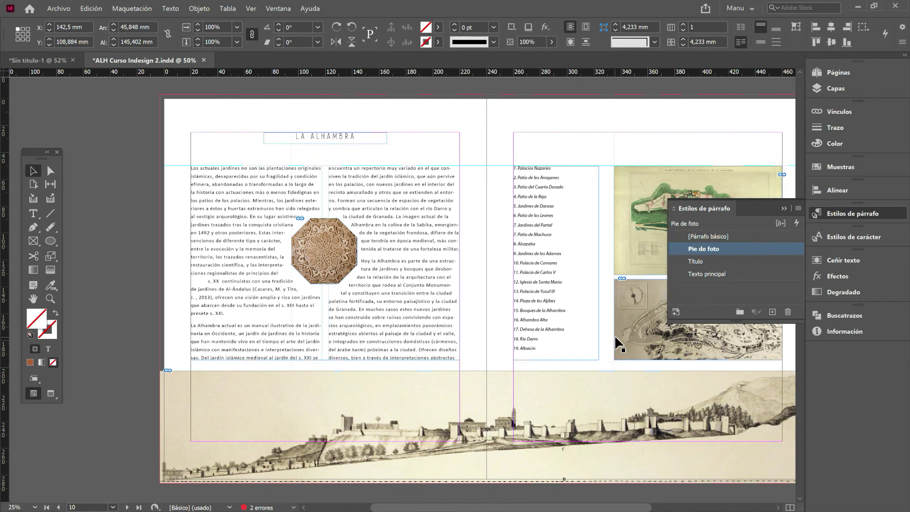
alt+scroll(615, 334, up, 1)
click(507, 213)
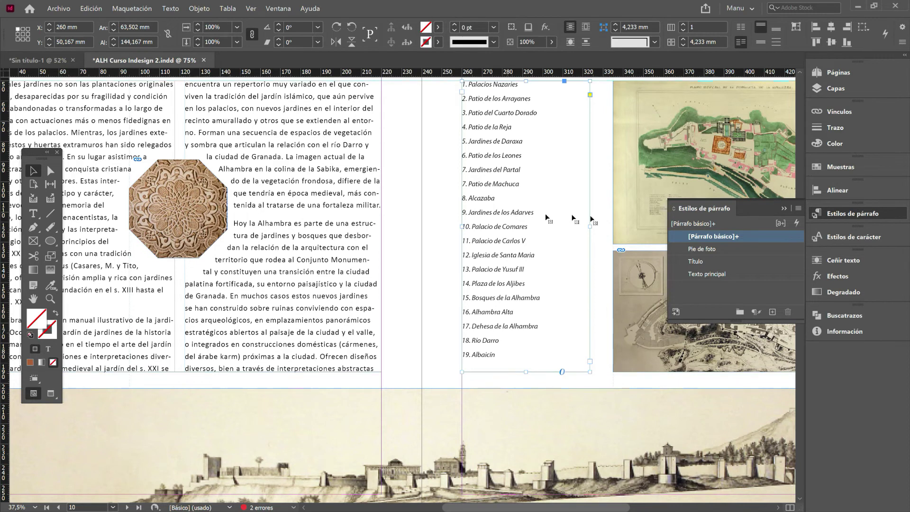
click(730, 248)
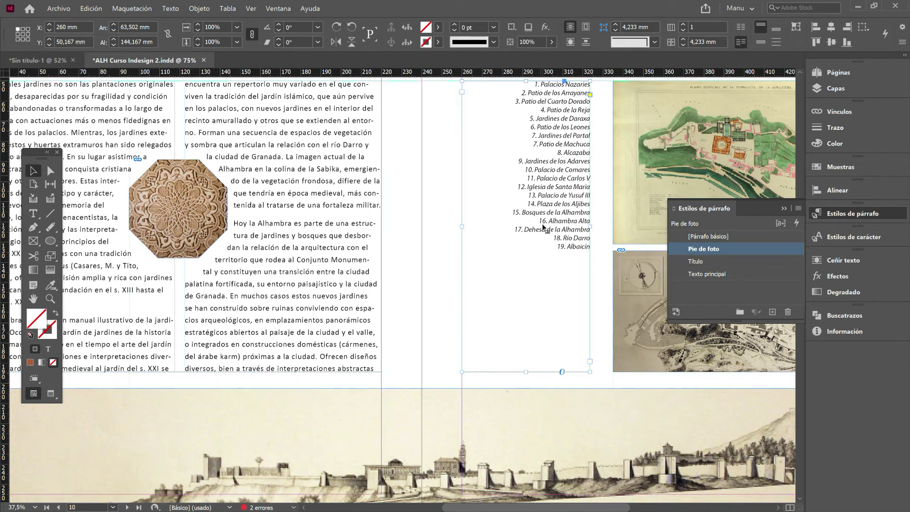
- Edit the Pie de foto style's indents and spacing to align its paragraphs left, keeping the list in view
double_click(747, 246)
click(179, 147)
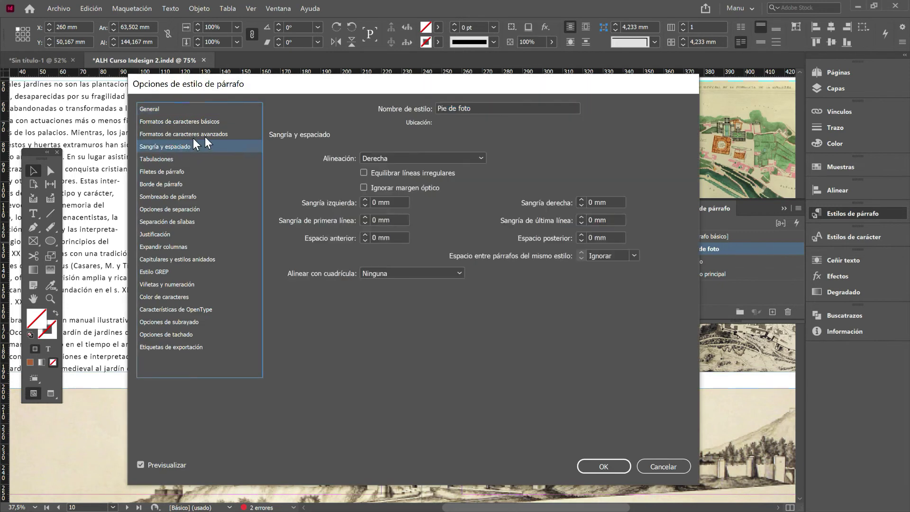
click(448, 155)
click(397, 169)
drag(366, 87, 579, 195)
- Increase the Pie de foto style's leading to 21 pt so the list fills its frame, and save the style
click(416, 237)
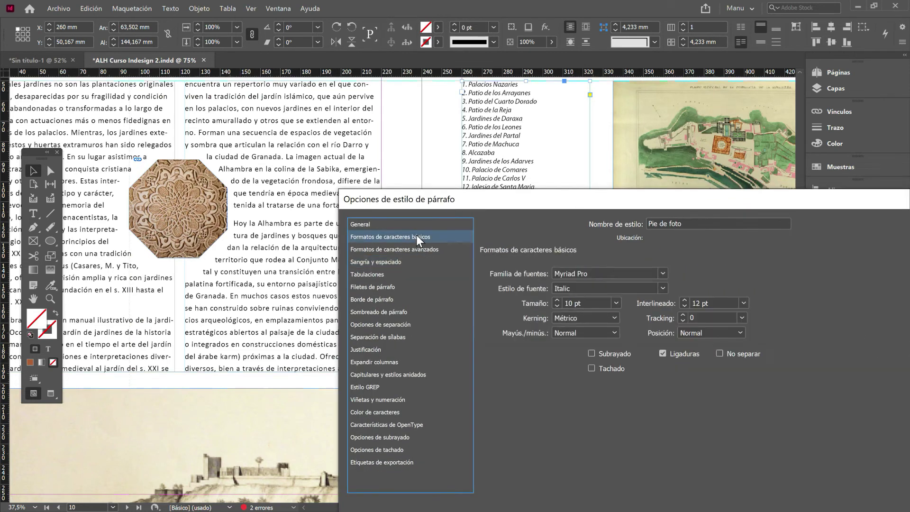
click(683, 299)
click(683, 299)
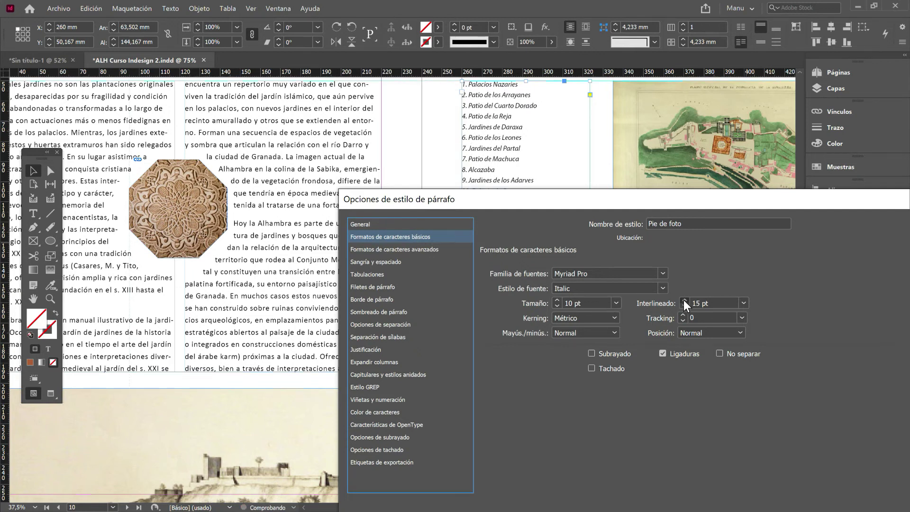
click(684, 300)
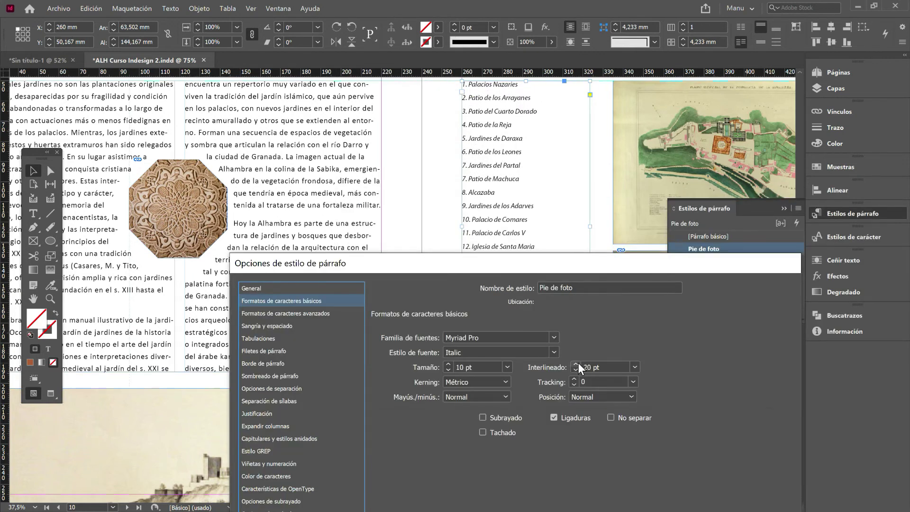
click(579, 363)
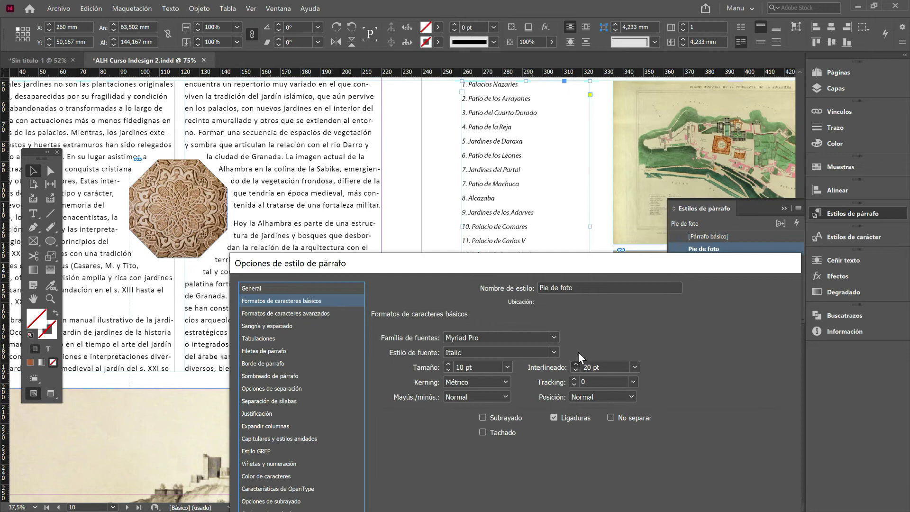
drag(564, 265, 564, 39)
click(683, 421)
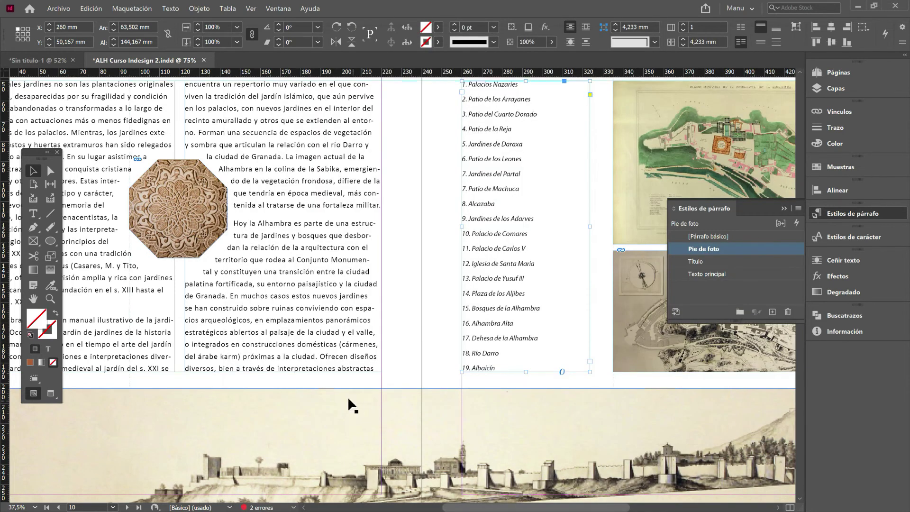
- Align all six plant captions on page 2 to the right as a local override of the Pie de foto style
scroll(348, 396, up, 20)
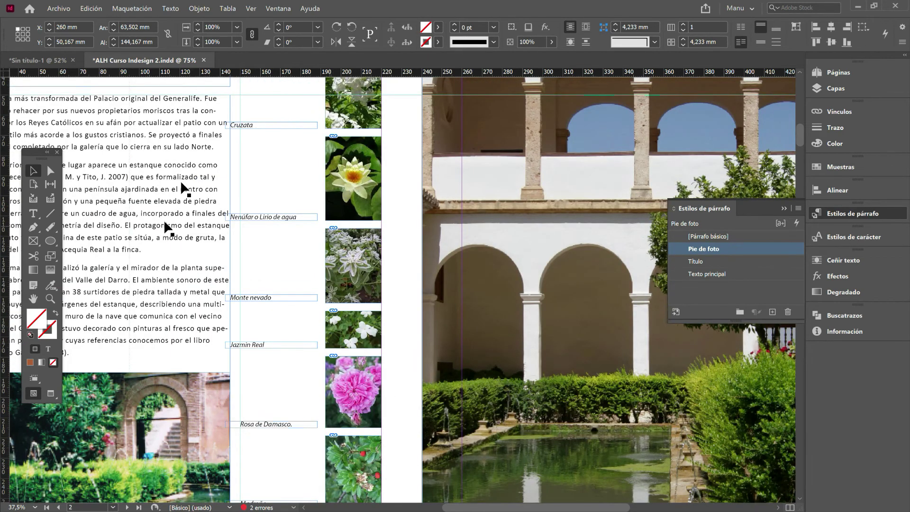
click(242, 126)
scroll(294, 425, up, 1)
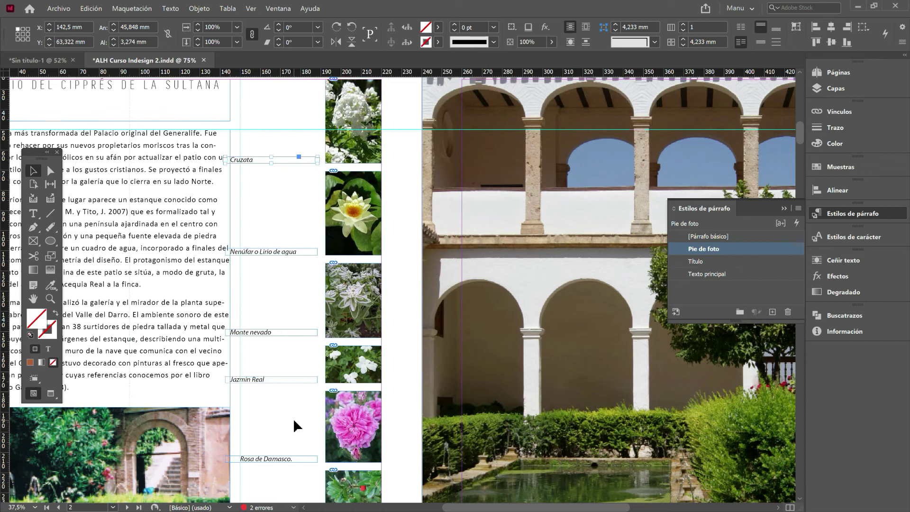
shift+click(275, 252)
shift+click(285, 333)
shift+click(289, 379)
scroll(291, 345, down, 3)
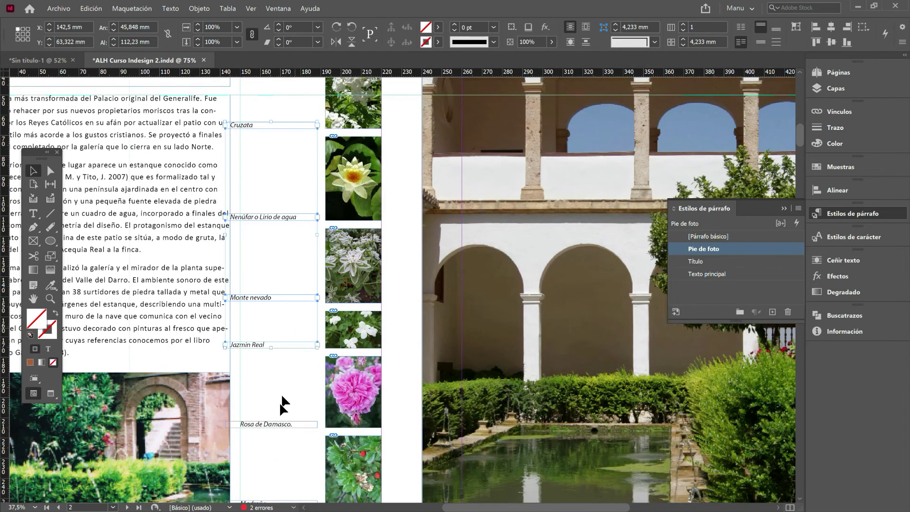
shift+click(274, 355)
shift+click(285, 435)
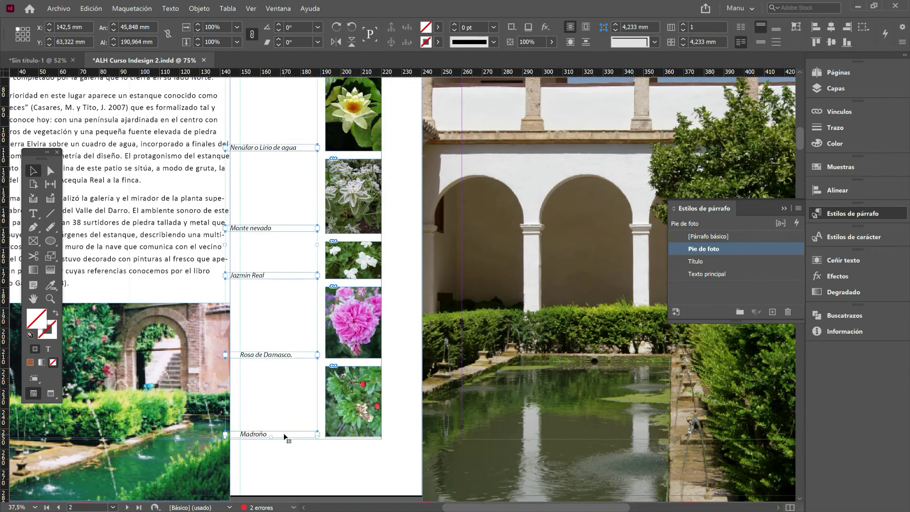
click(38, 212)
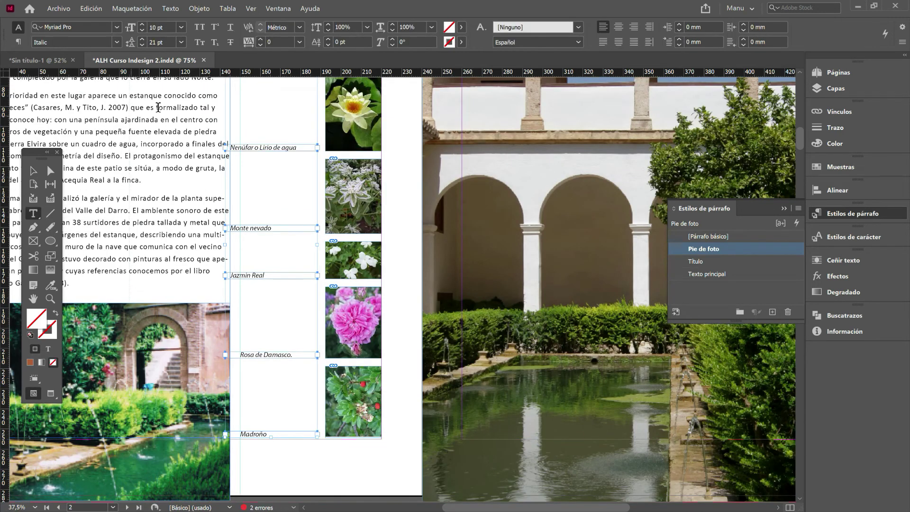
click(634, 27)
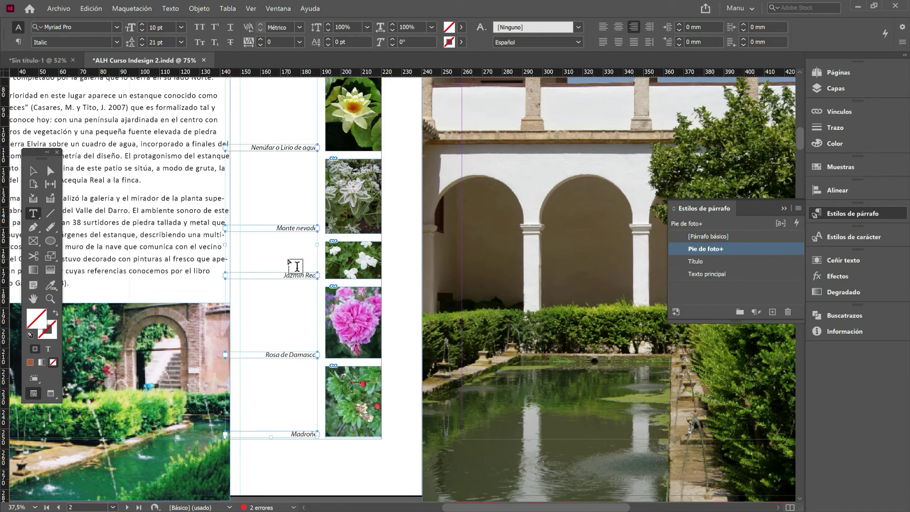
scroll(290, 291, up, 3)
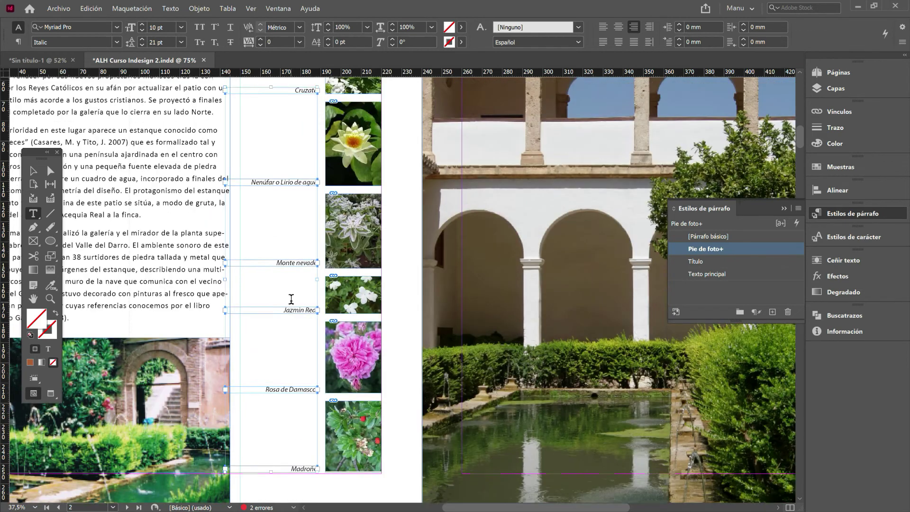
scroll(291, 287, up, 2)
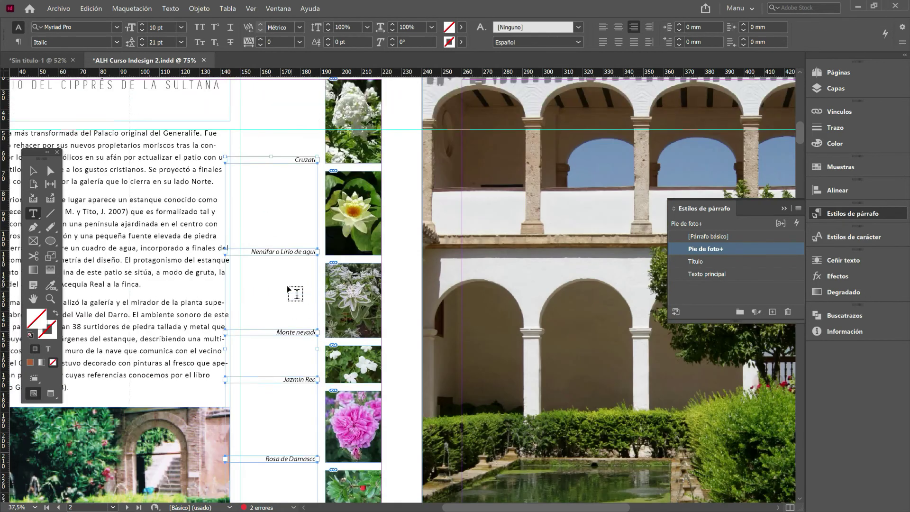
click(34, 170)
click(276, 134)
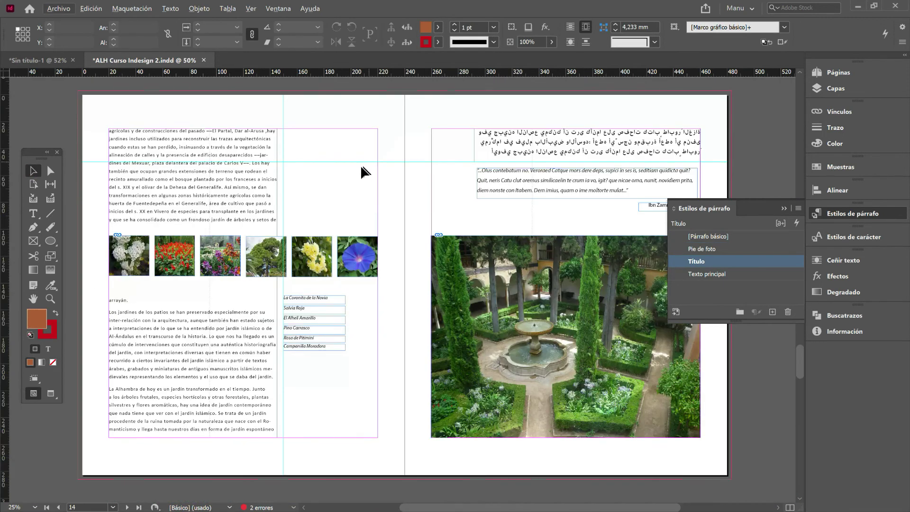
- Apply the Pie de foto style to the six plant captions on page 14, from La Coronita de la Novia to Campanilla Moradora
scroll(305, 344, up, 1)
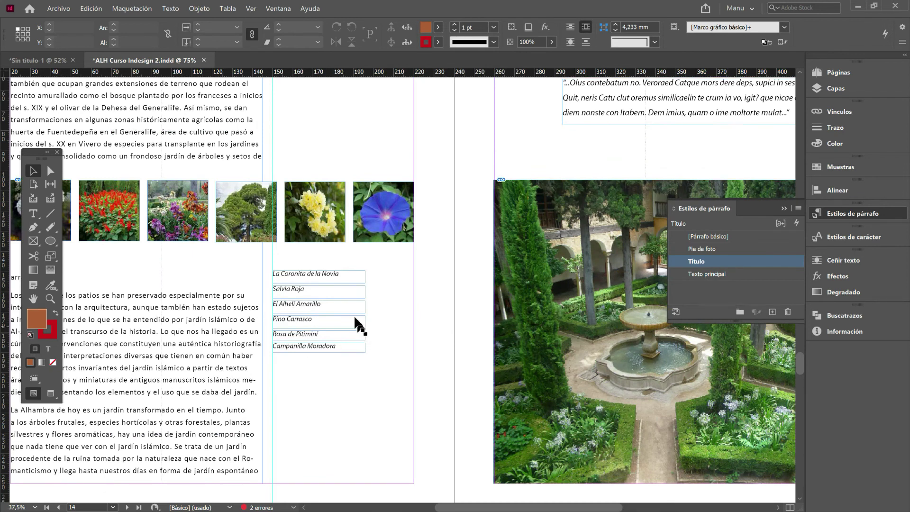
click(326, 291)
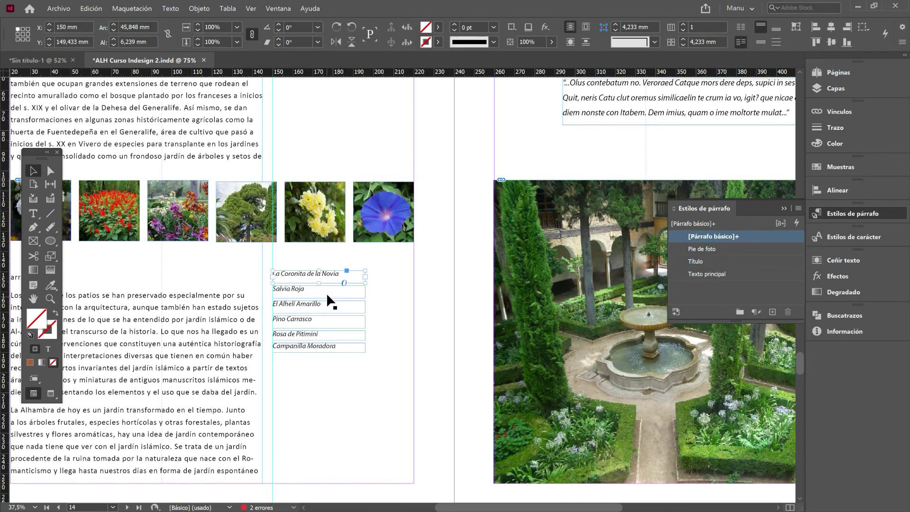
click(328, 306)
click(329, 322)
click(329, 335)
click(331, 346)
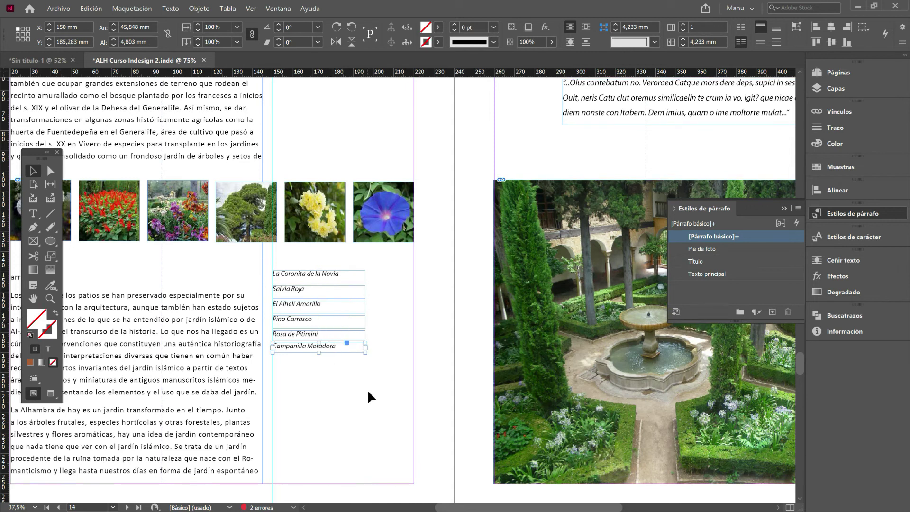
shift+click(315, 277)
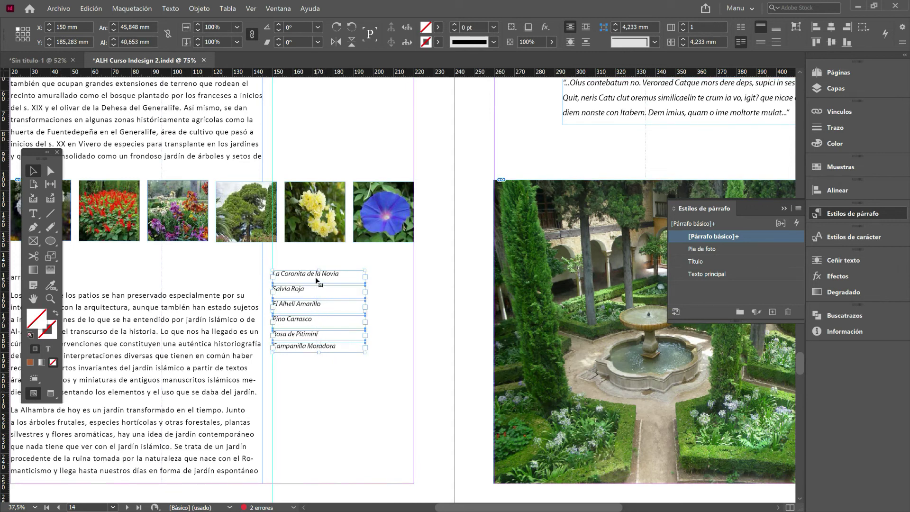
click(724, 248)
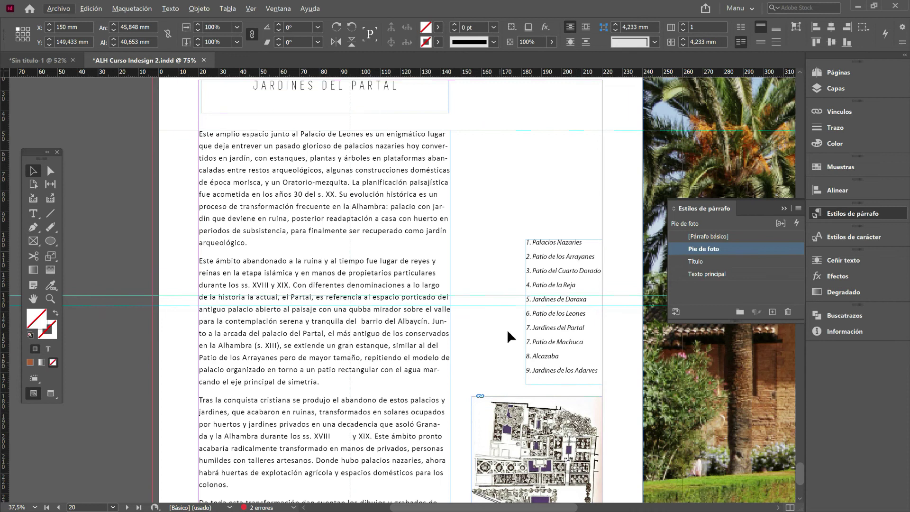
- Apply the Pie de foto style to the numbered list of palaces on page 20 and extend its frame to about 73 mm high
click(539, 262)
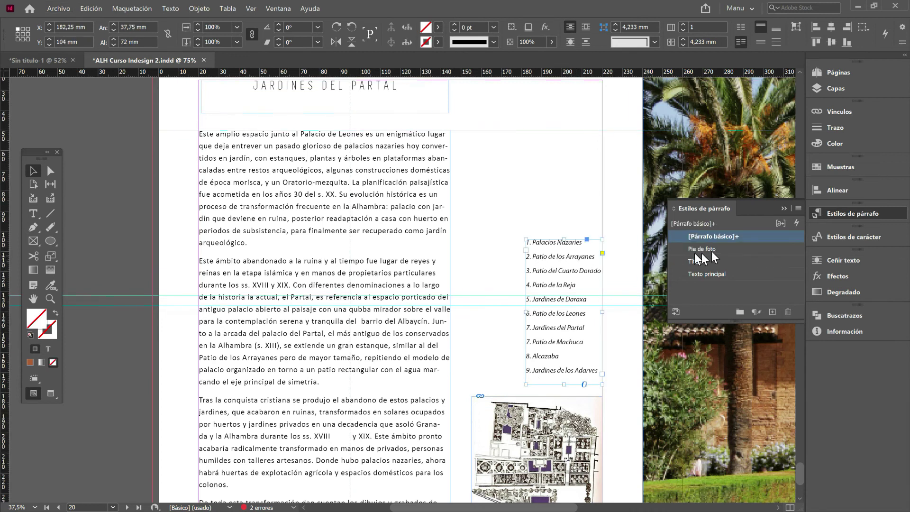
click(728, 247)
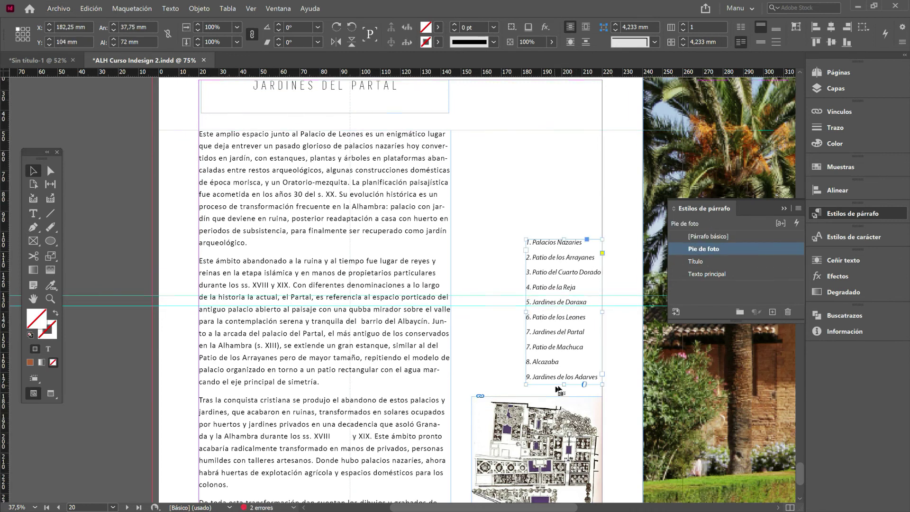
drag(567, 383, 567, 388)
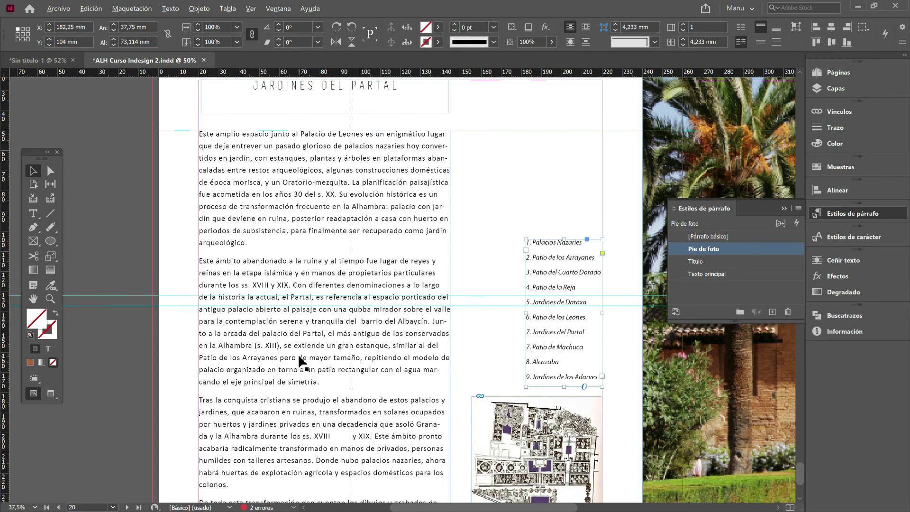
- Apply the Pie de foto style to the author credit below the quote on page 15 and right-align it as a local override
key(ctrl+minus)
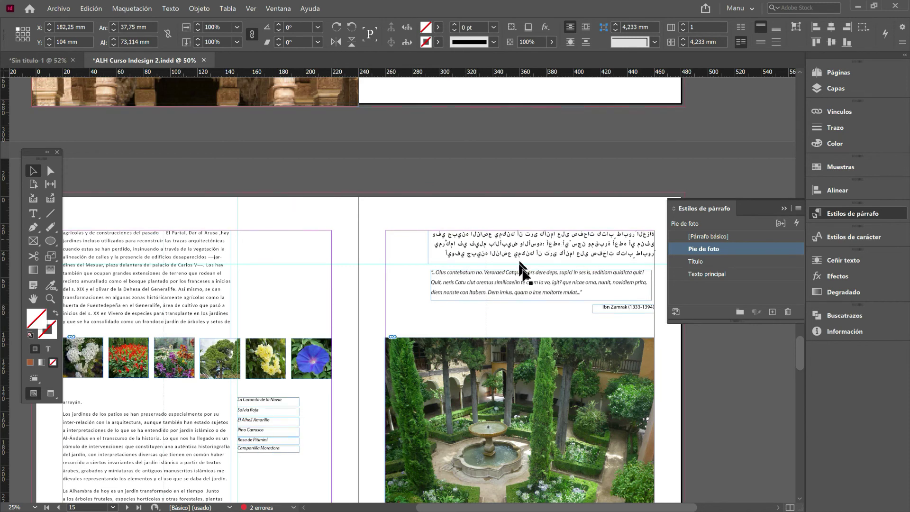
click(619, 307)
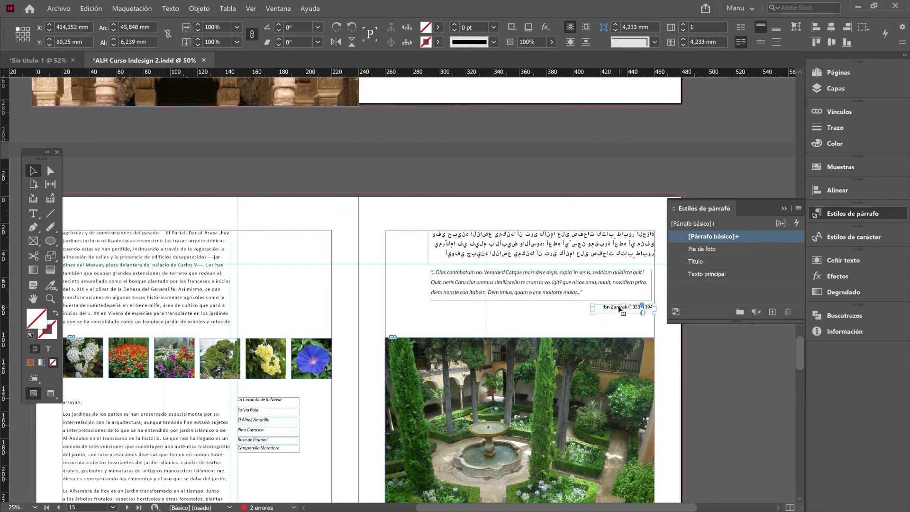
click(729, 250)
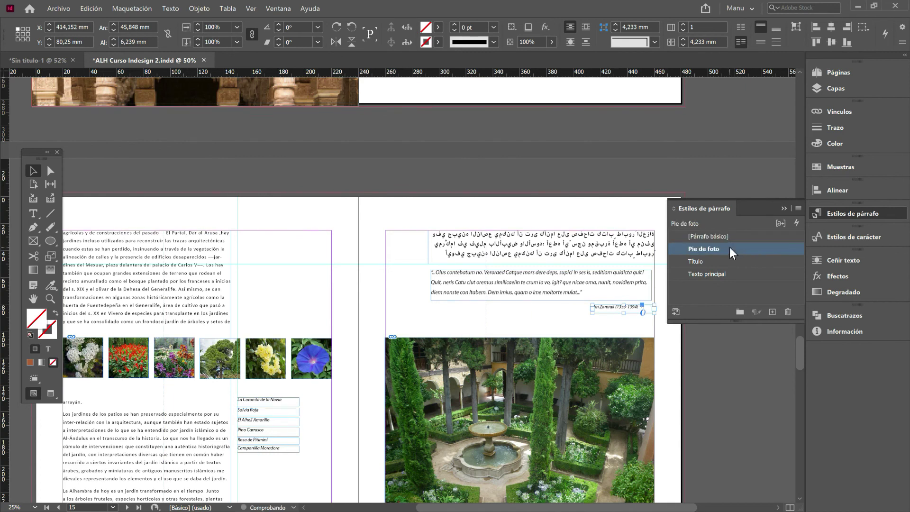
click(33, 212)
click(634, 27)
click(34, 172)
click(854, 237)
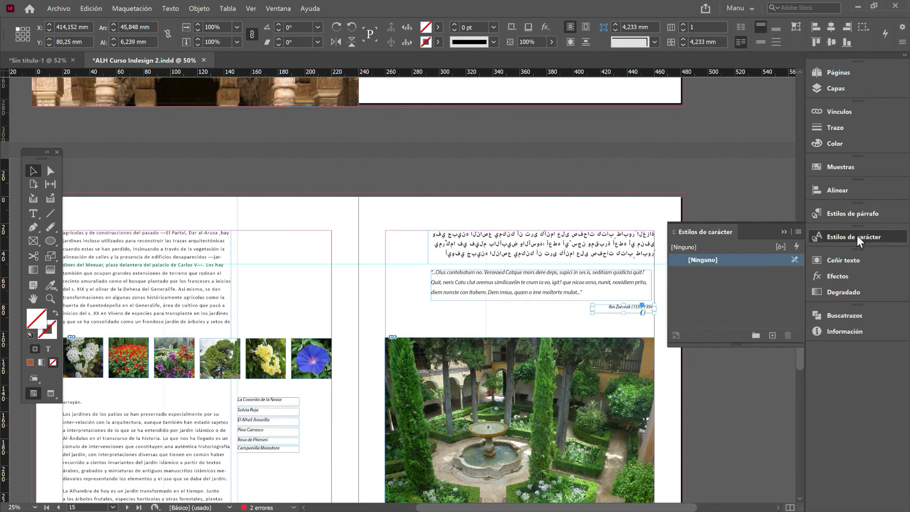
click(783, 231)
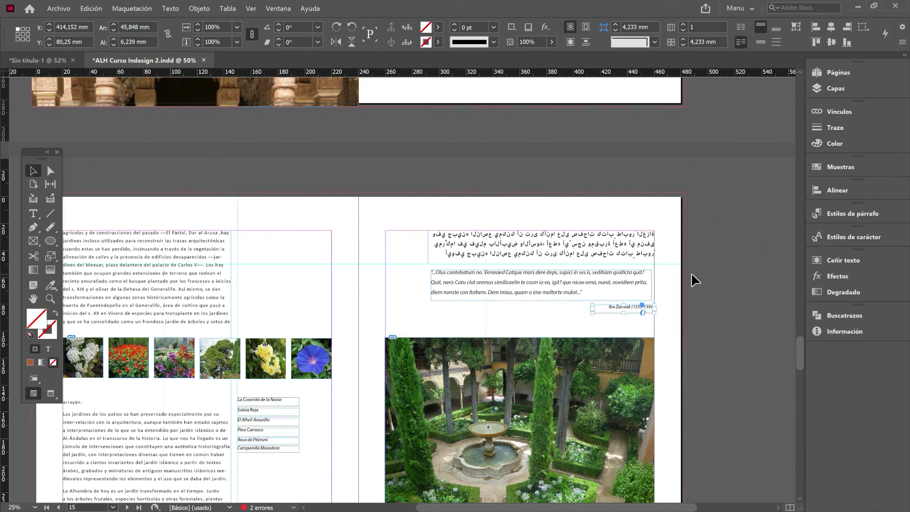